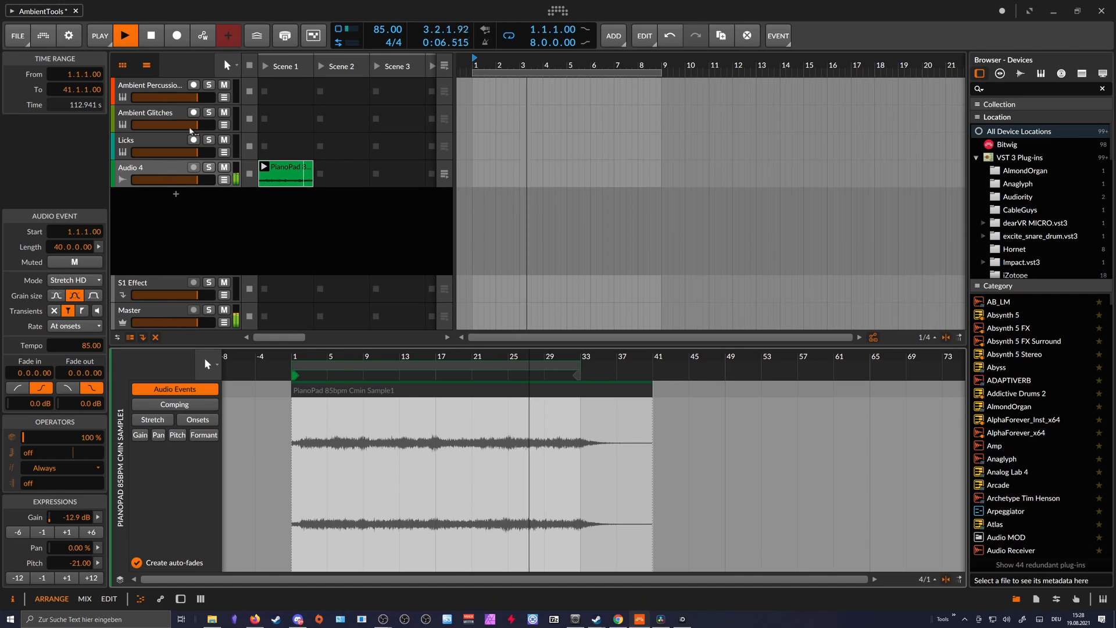
# Create an eight-bar clip from bar 1 on the Ambient Percussionist track and open it for note editing.
pyautogui.doubleClick(147, 94)
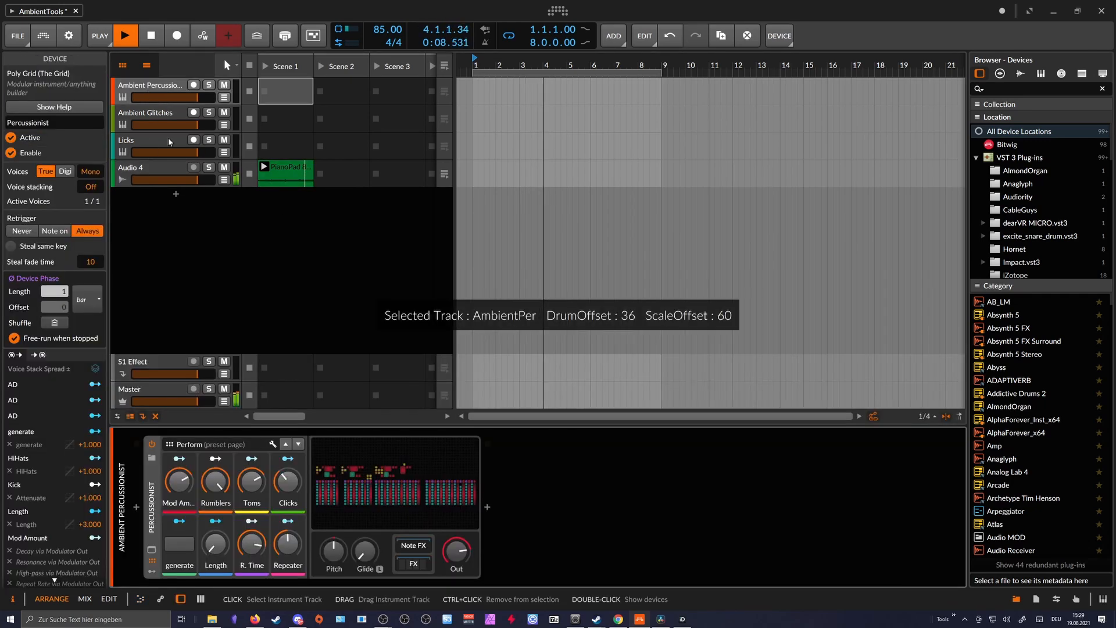
pyautogui.click(141, 87)
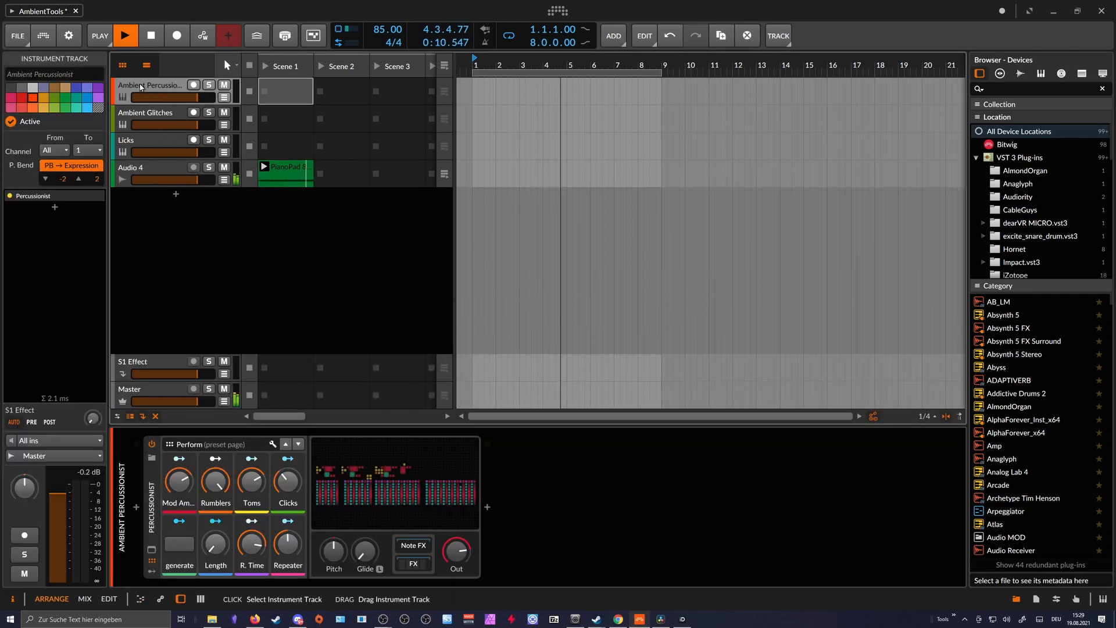
pyautogui.click(156, 492)
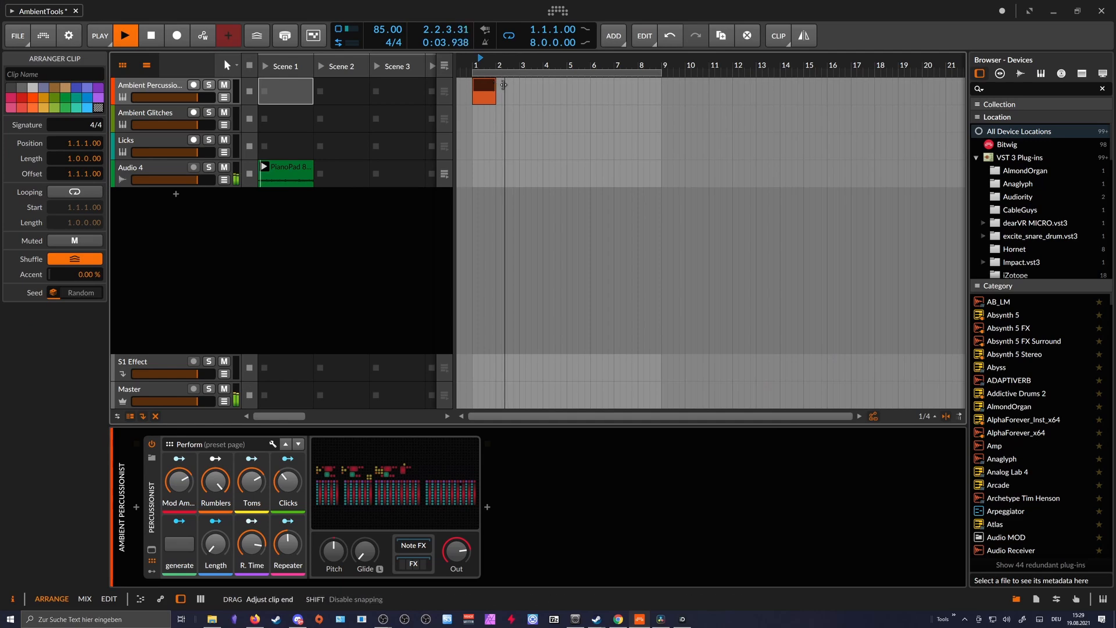
pyautogui.moveTo(500, 97); pyautogui.dragTo(667, 97)
pyautogui.doubleClick(539, 96)
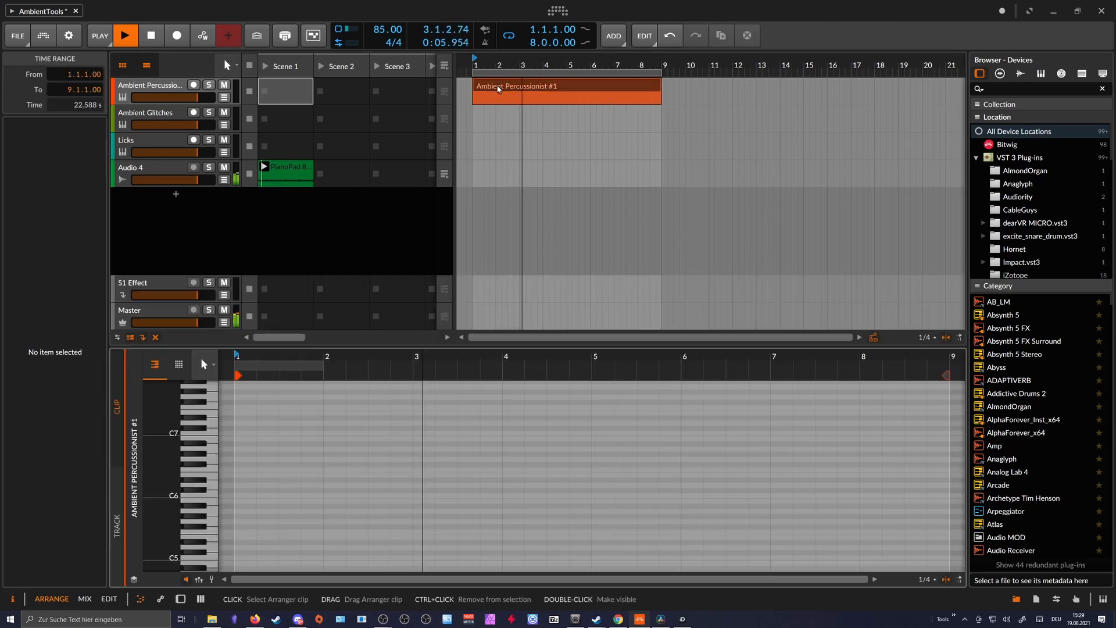
# Draw a C3 note spanning all eight bars of the percussion clip and bring back the track's device chain.
pyautogui.scroll(-3, 349, 354)
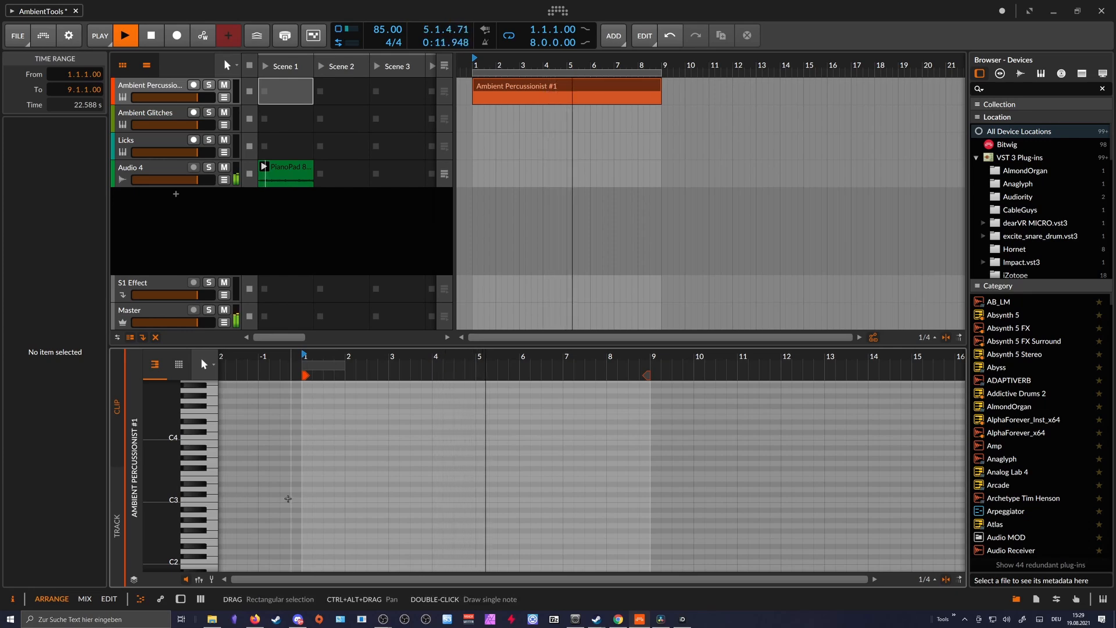
pyautogui.doubleClick(307, 500)
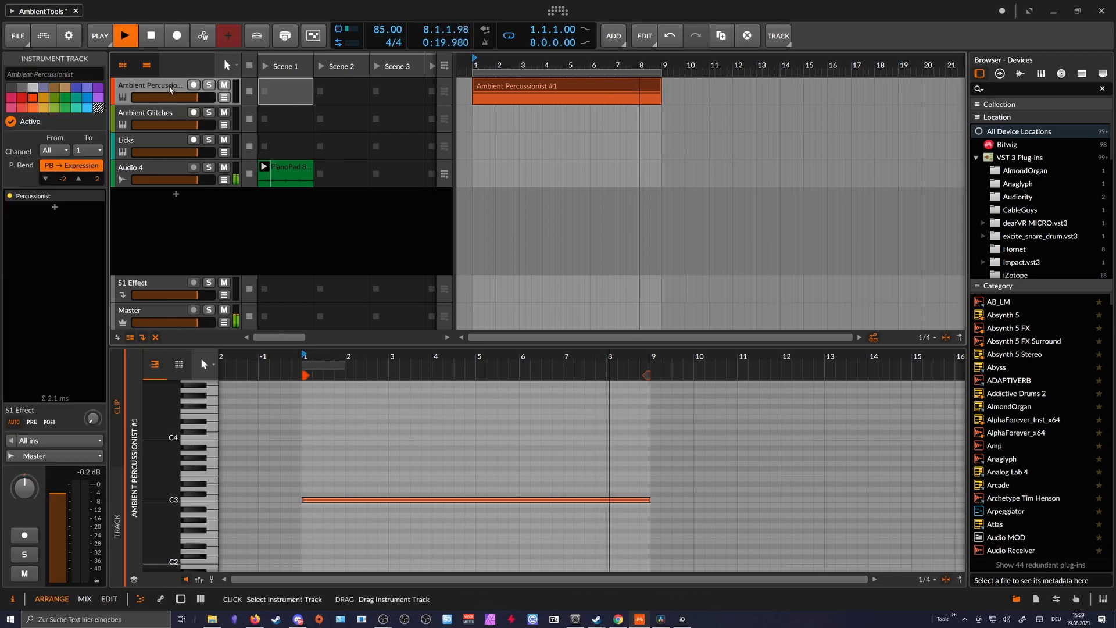
pyautogui.press('d')
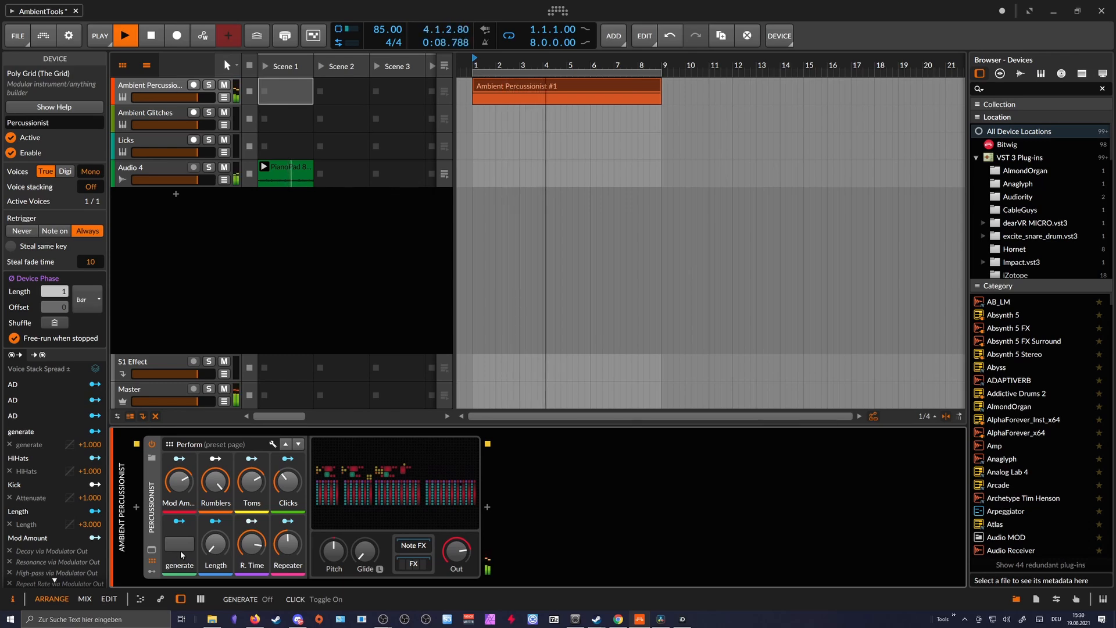
# Lower the Percussionist's R. Time to about 45.6 % and inspect its FX chain.
pyautogui.moveTo(251, 544)
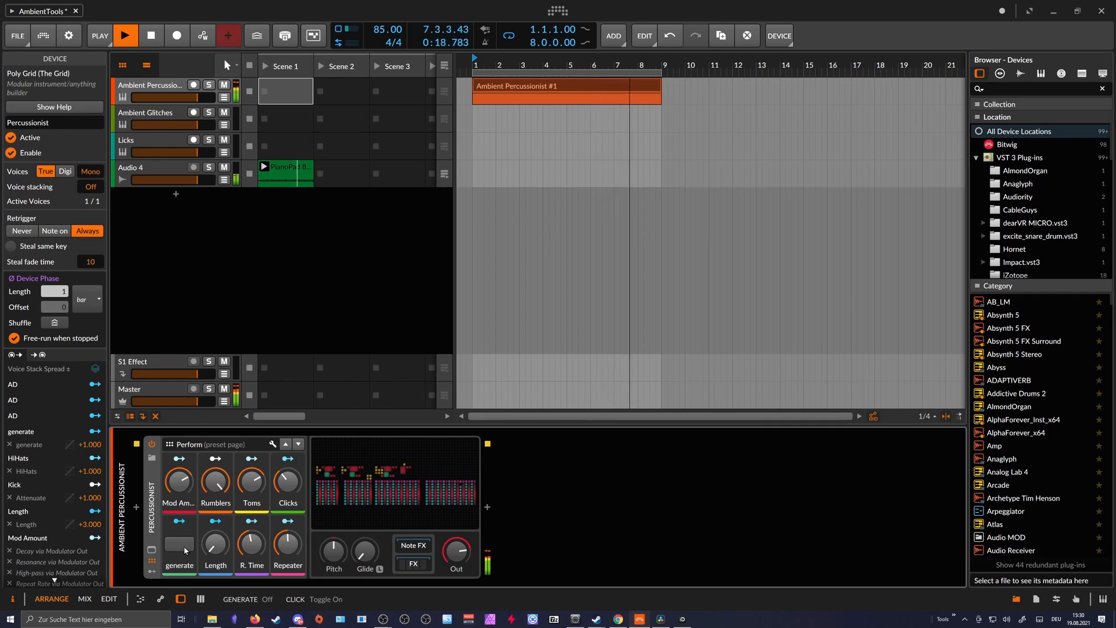
pyautogui.moveTo(457, 577); pyautogui.dragTo(416, 582)
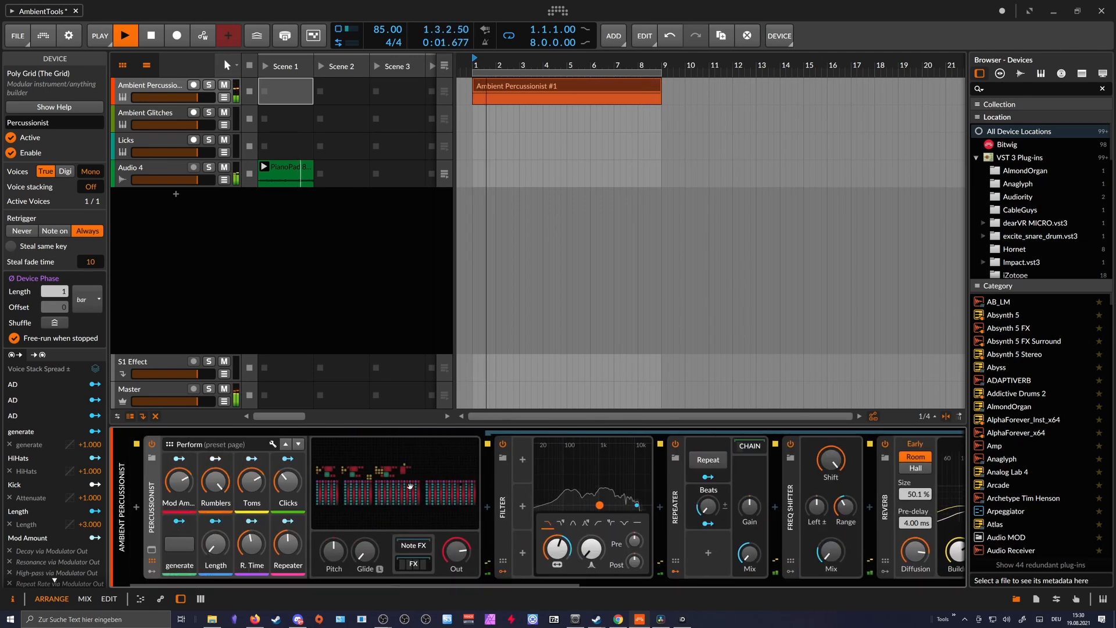
pyautogui.click(413, 564)
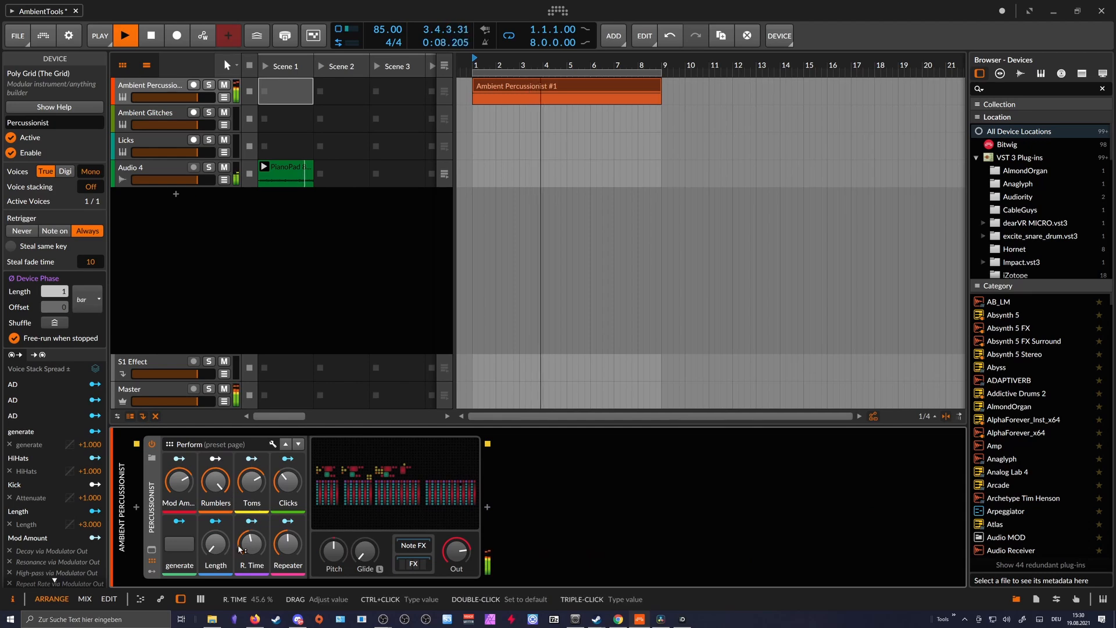
# Try the Percussionist's Repeater at 100 % and reset it to its default.
pyautogui.moveTo(279, 547); pyautogui.dragTo(293, 548)
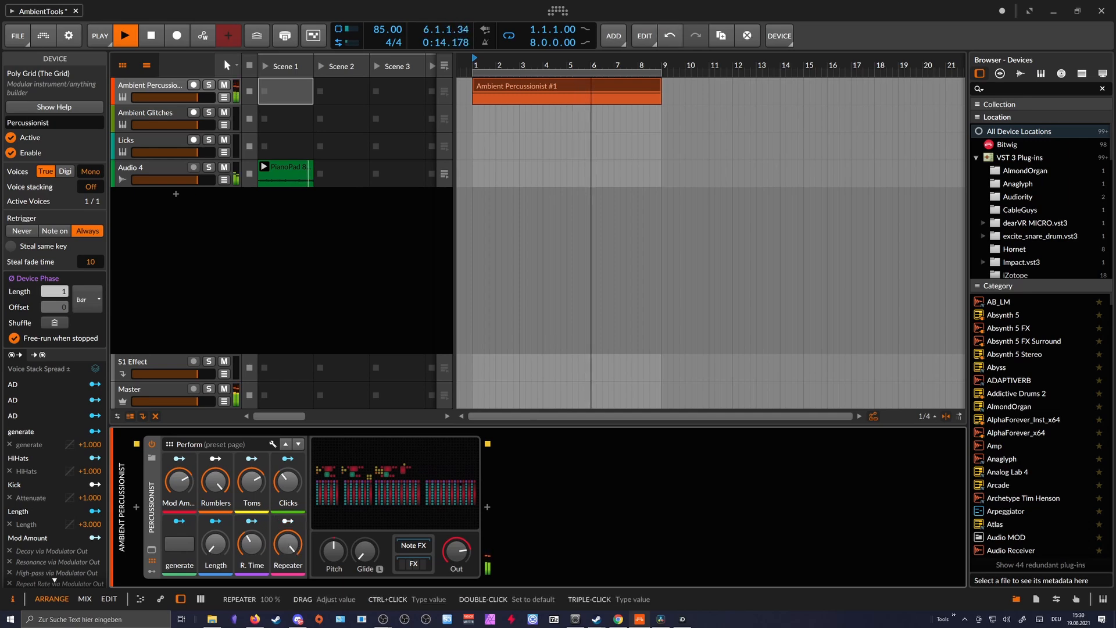
pyautogui.doubleClick(289, 547)
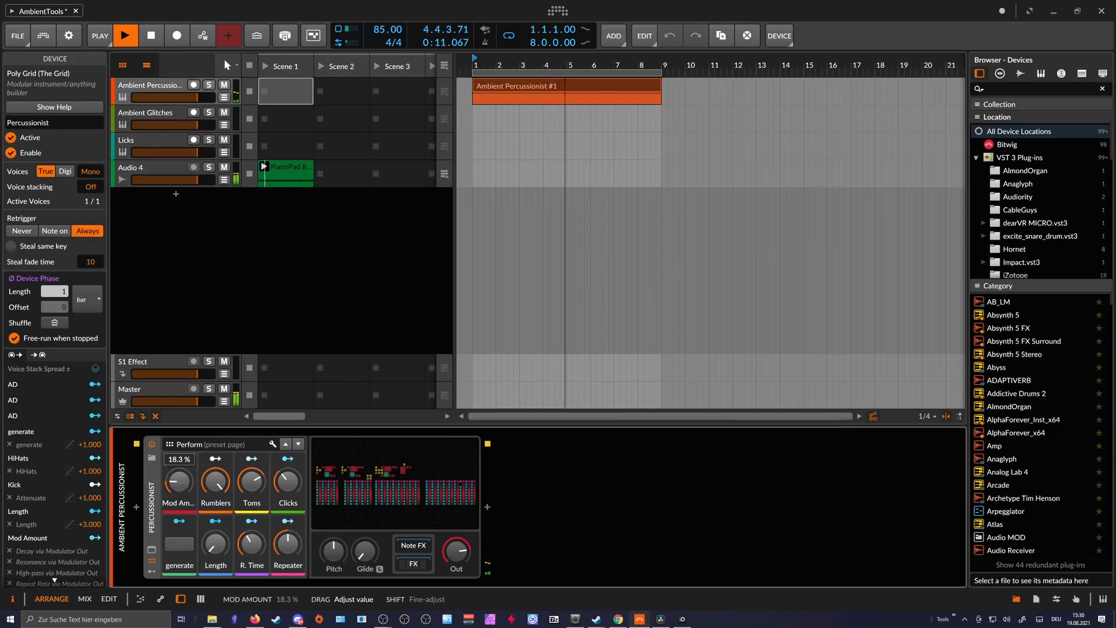
# Try a low Mod Amount of about 13 % on the Percussionist, and raise it to somewhat above the midpoint.
pyautogui.moveTo(179, 481); pyautogui.dragTo(182, 484)
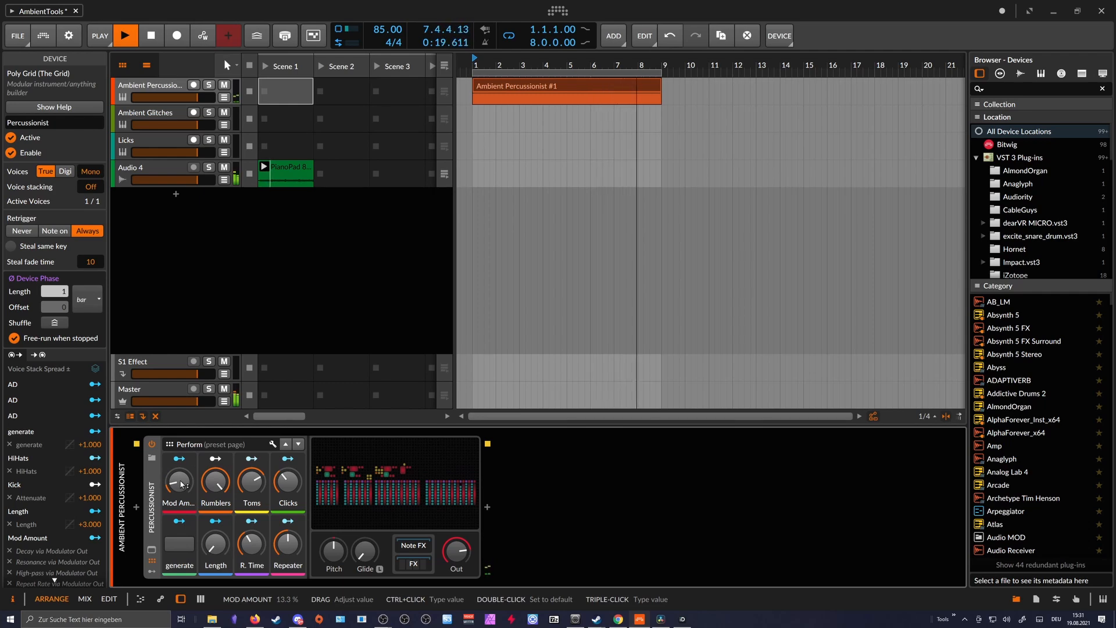
pyautogui.moveTo(182, 485)
pyautogui.mouseDown()
pyautogui.moveTo(182, 470)
pyautogui.moveTo(179, 491)
pyautogui.moveTo(179, 482)
pyautogui.mouseUp()
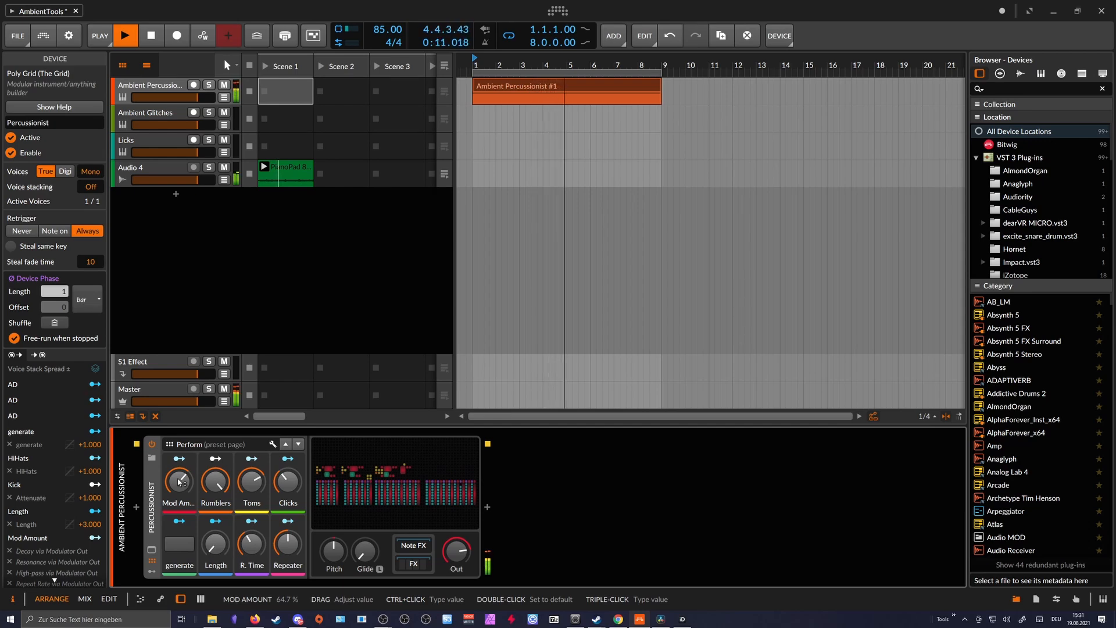
pyautogui.moveTo(183, 481); pyautogui.dragTo(189, 485)
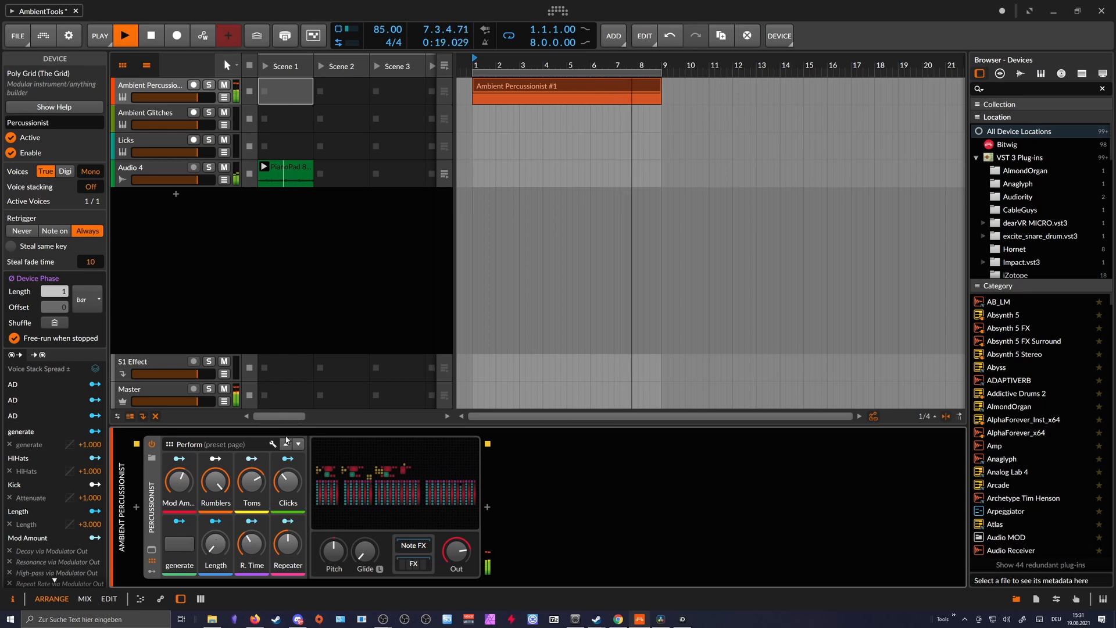
# Try the Percussionist's Length at maximum and at a middle setting, and raise R. Time to its maximum.
pyautogui.moveTo(214, 543); pyautogui.dragTo(214, 507)
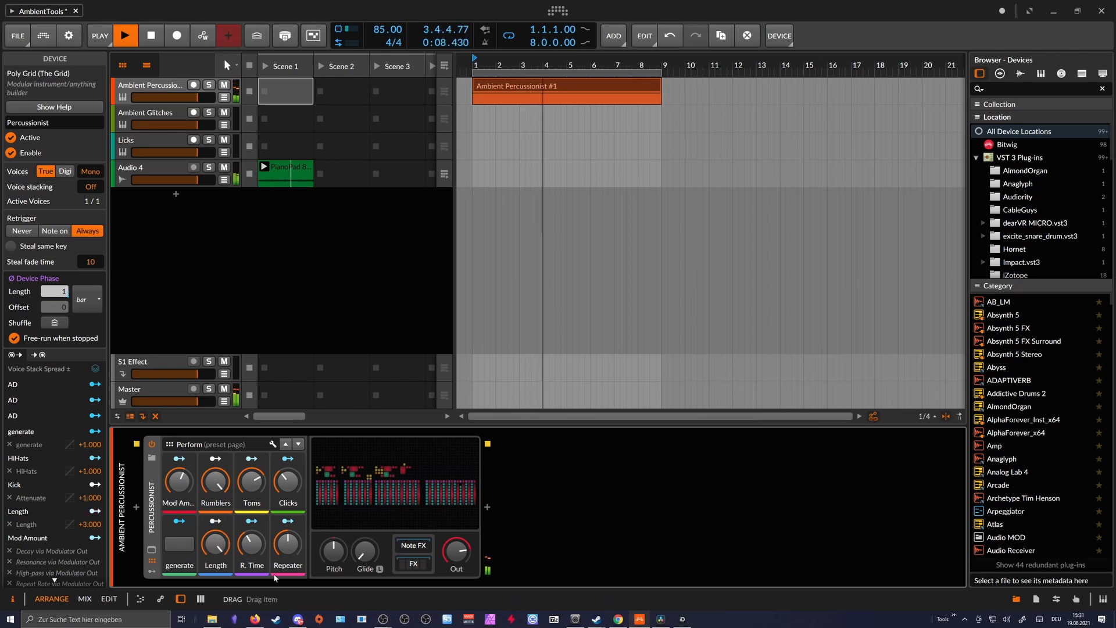
pyautogui.moveTo(219, 546); pyautogui.dragTo(213, 558)
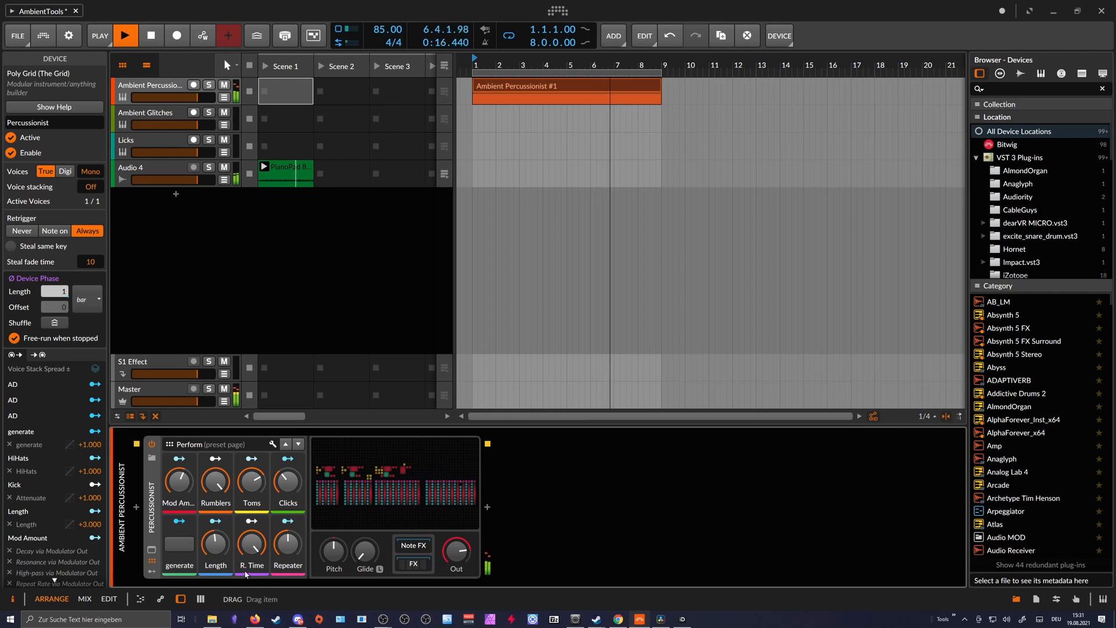
# Generate new percussion patterns, with Length back at 0 % and Clicks raised to about 64 %.
pyautogui.click(179, 548)
pyautogui.click(180, 549)
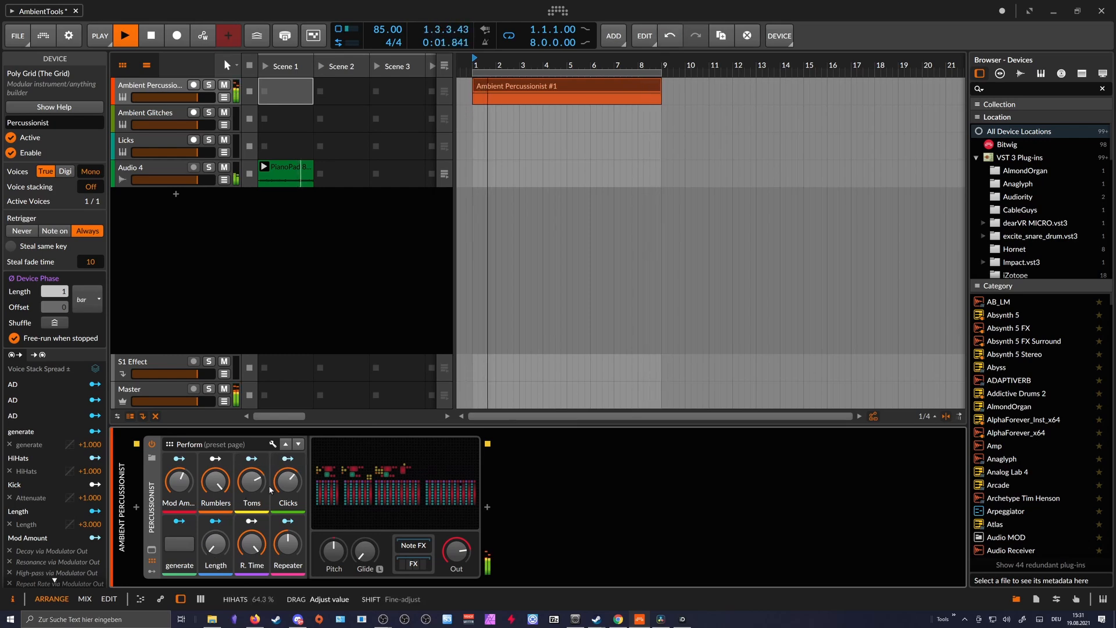
pyautogui.click(192, 548)
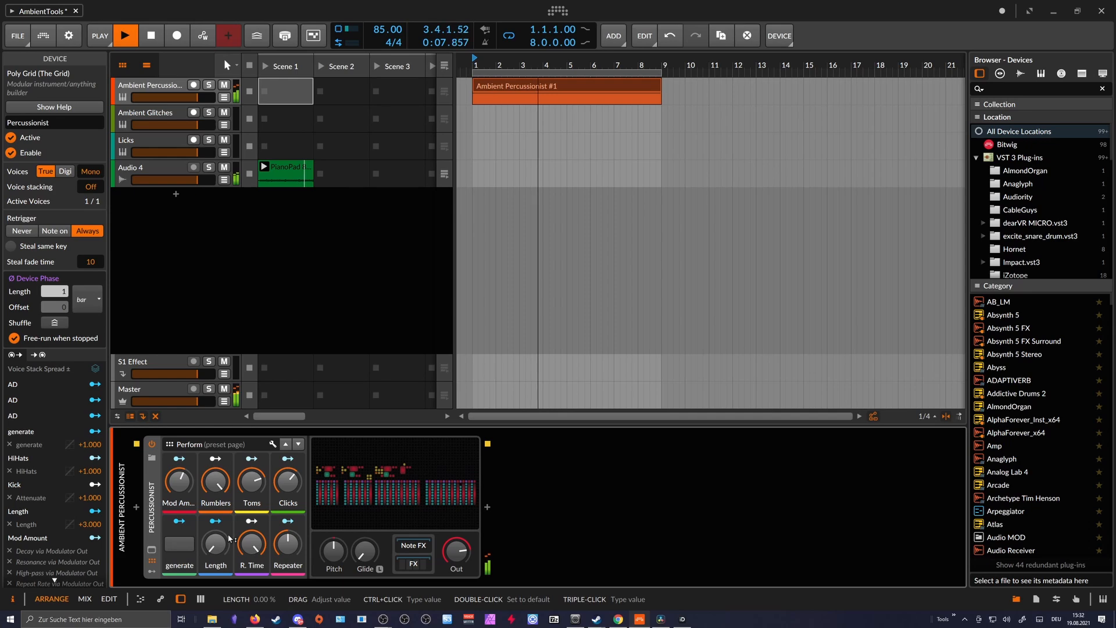
# Fine-tune the Percussionist's Mod Amount to a moderately high setting while auditioning the generated pattern.
pyautogui.click(179, 481)
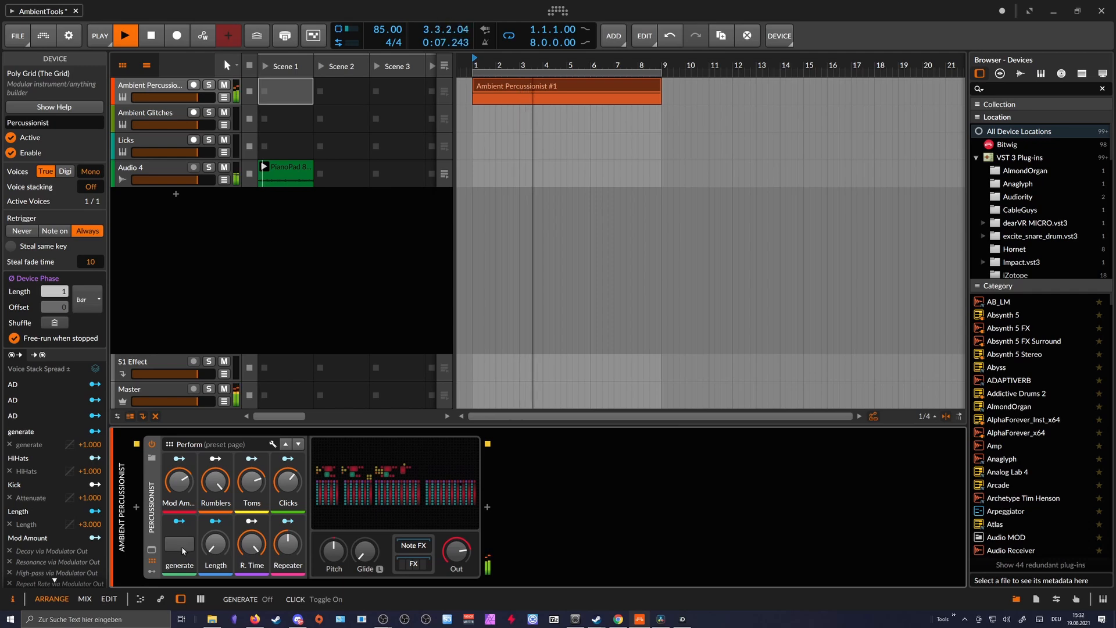
pyautogui.moveTo(179, 481)
pyautogui.moveTo(179, 482); pyautogui.dragTo(179, 479)
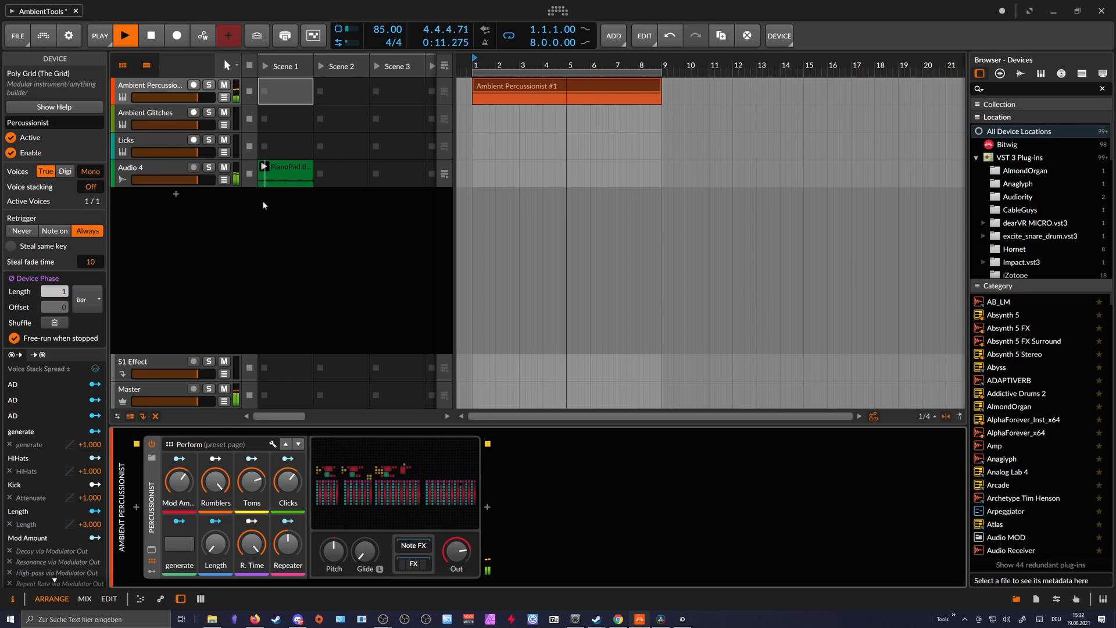
# Create an eight-bar clip from bar 1 on the Ambient Glitches track, holding one eight-bar C3 note.
pyautogui.click(154, 122)
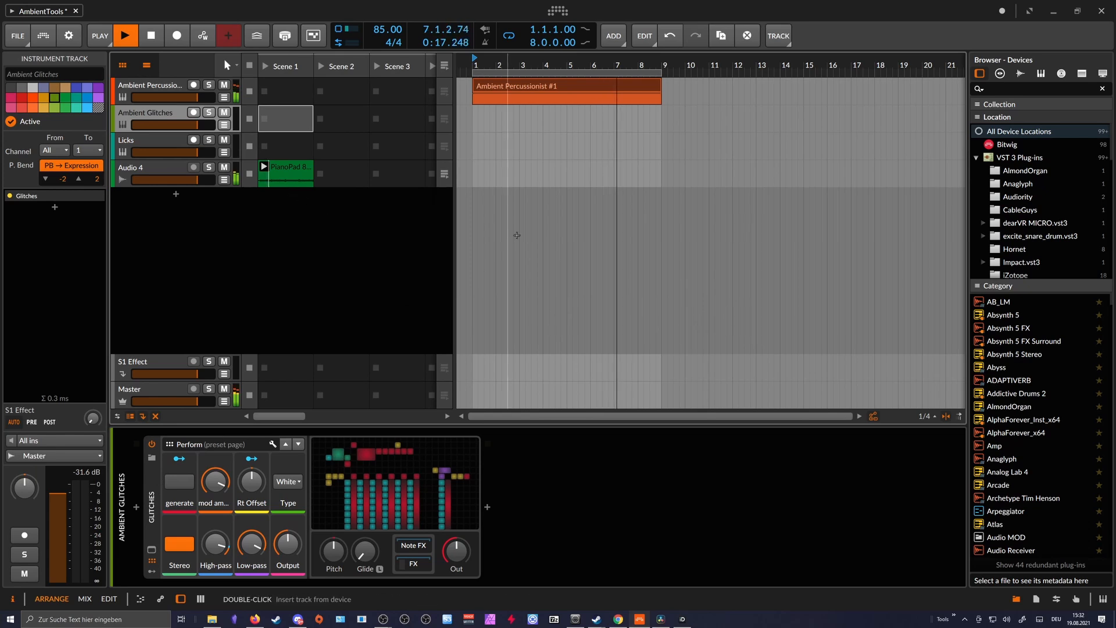
pyautogui.doubleClick(512, 120)
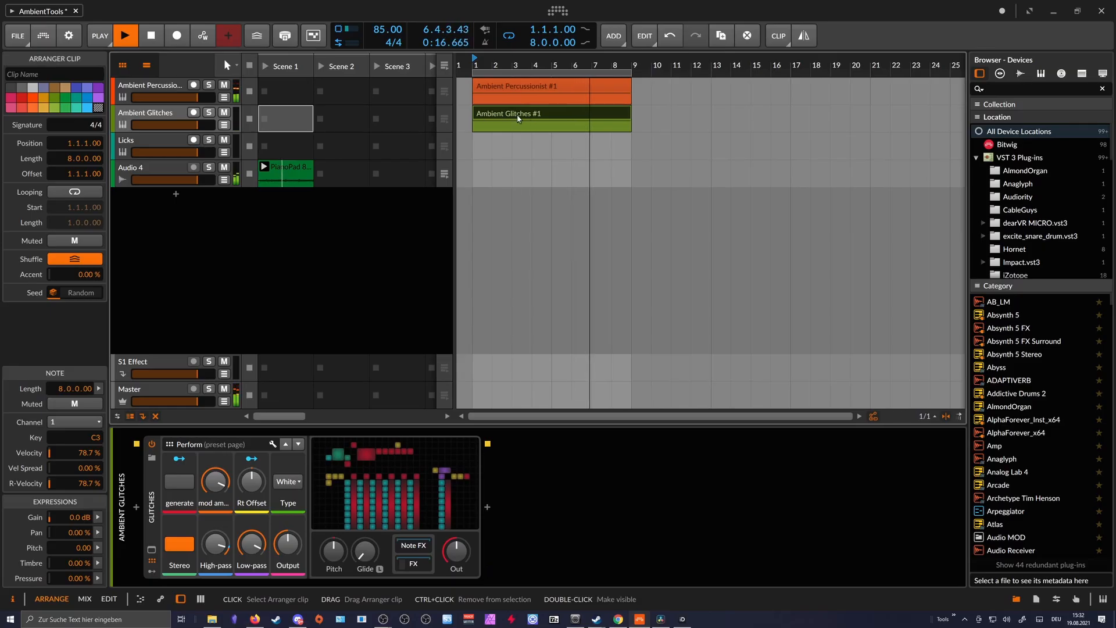
pyautogui.moveTo(513, 69); pyautogui.dragTo(513, 78)
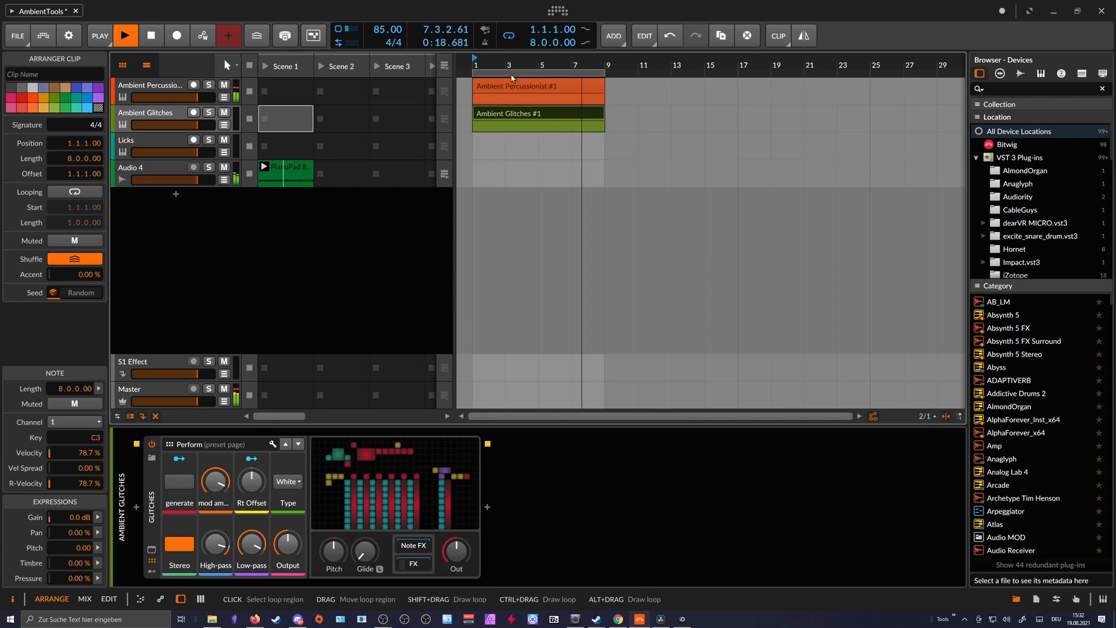
# Solo the Ambient Glitches track and raise the Glitches device's Output and Out levels.
pyautogui.click(177, 120)
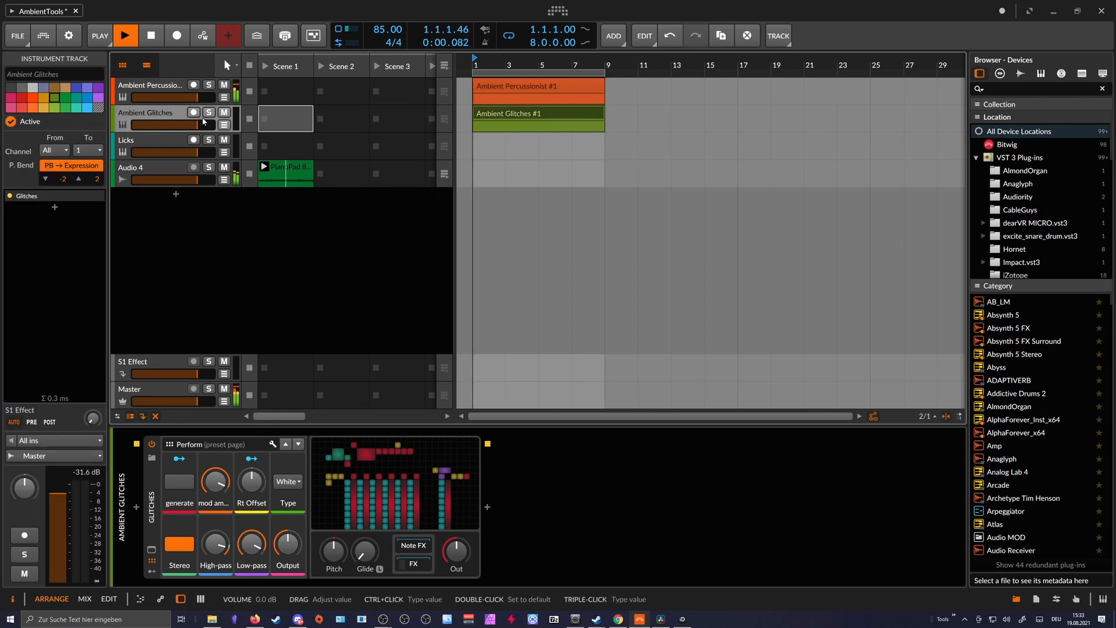
pyautogui.press('s')
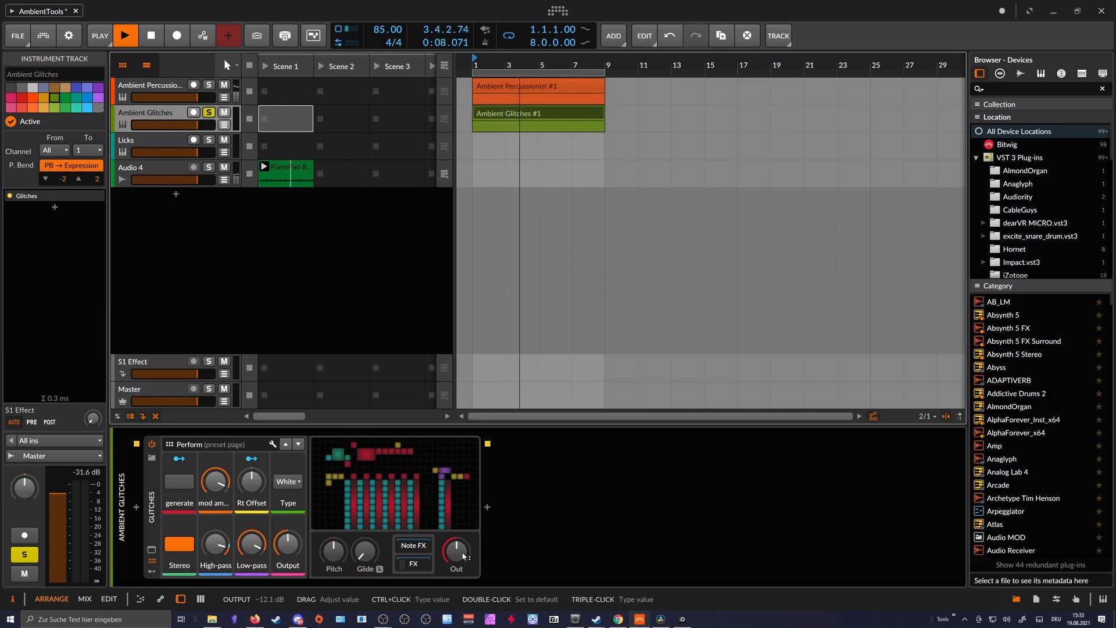
pyautogui.moveTo(459, 562); pyautogui.dragTo(459, 477)
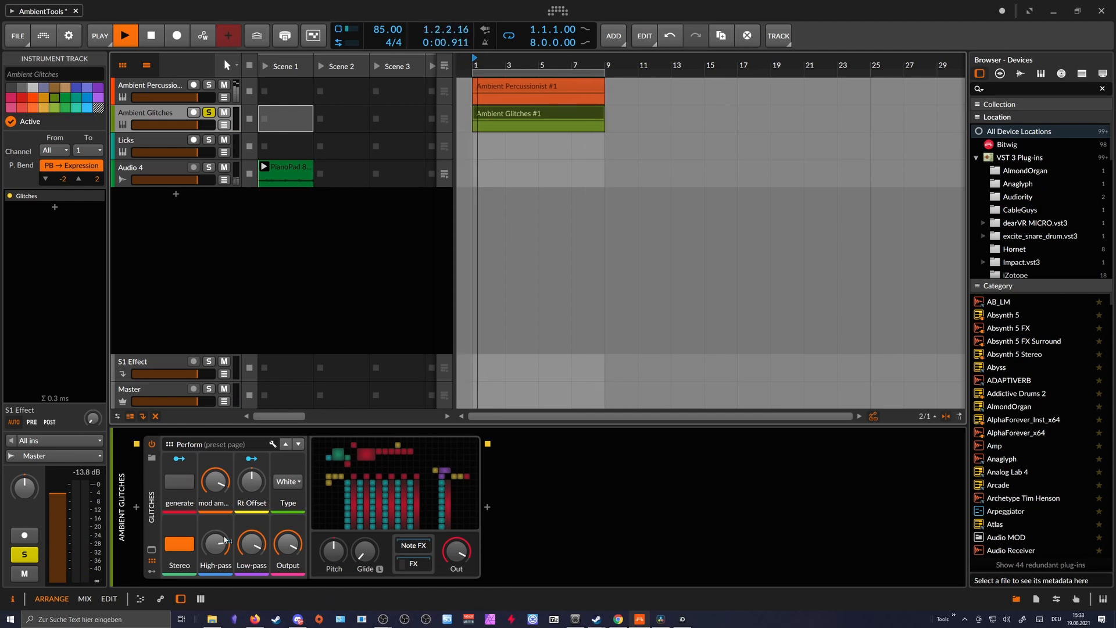
# Adjust the Glitches device's High-pass filter and check its FX chain.
pyautogui.moveTo(209, 563)
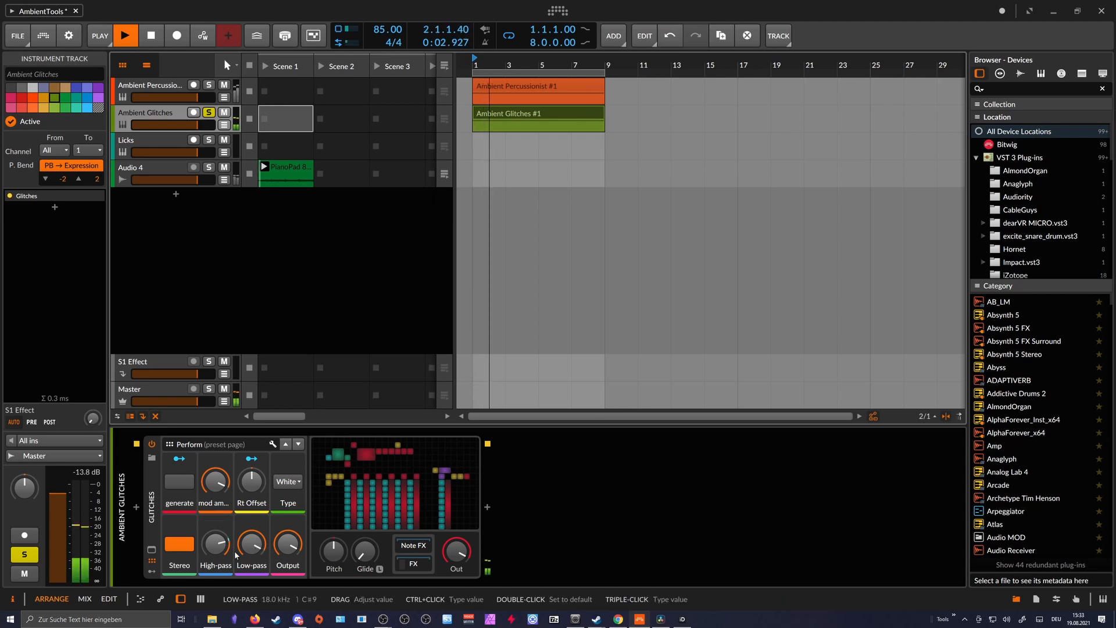
pyautogui.moveTo(221, 551)
pyautogui.mouseDown()
pyautogui.moveTo(222, 520)
pyautogui.moveTo(221, 552)
pyautogui.mouseUp()
pyautogui.scroll(2, 222, 553)
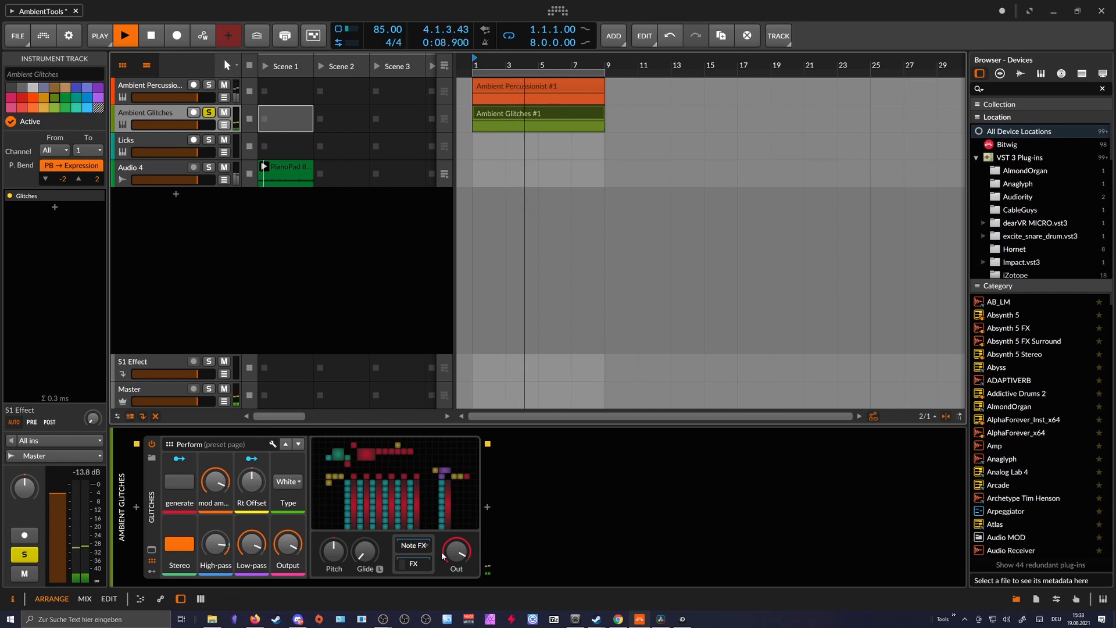
pyautogui.click(413, 564)
pyautogui.click(413, 566)
pyautogui.click(413, 566)
pyautogui.click(413, 566)
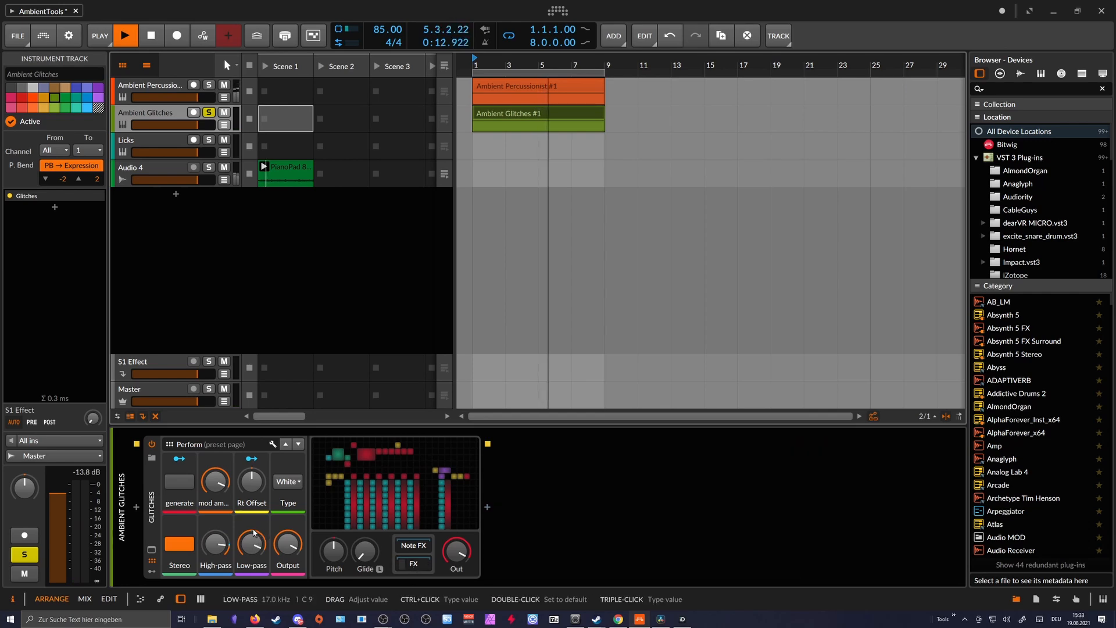
# Lower the Glitches device's mod amount slightly, and fine-tune its Rt Offset and High-pass.
pyautogui.moveTo(223, 490)
pyautogui.mouseDown()
pyautogui.moveTo(224, 506)
pyautogui.moveTo(221, 487)
pyautogui.mouseUp()
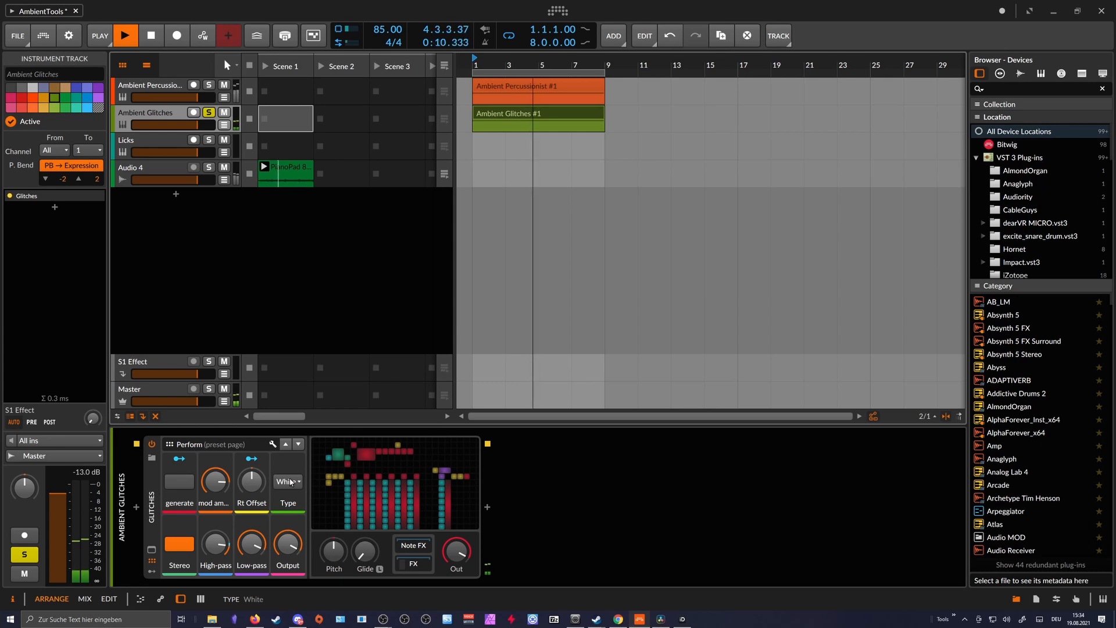
pyautogui.moveTo(252, 481); pyautogui.dragTo(253, 491)
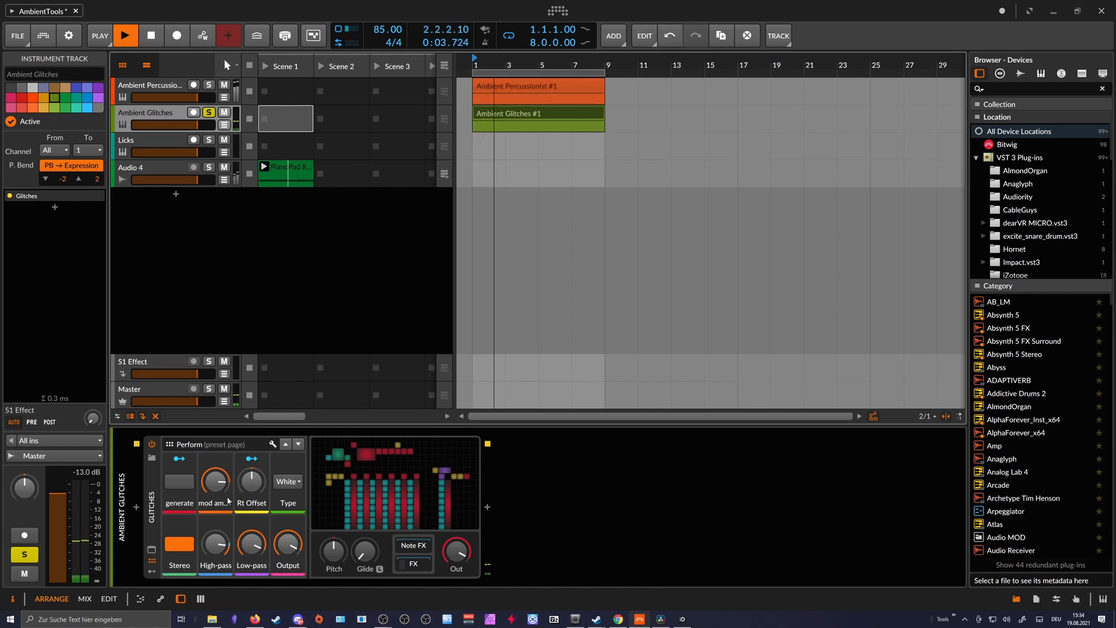
pyautogui.moveTo(216, 544); pyautogui.dragTo(216, 544)
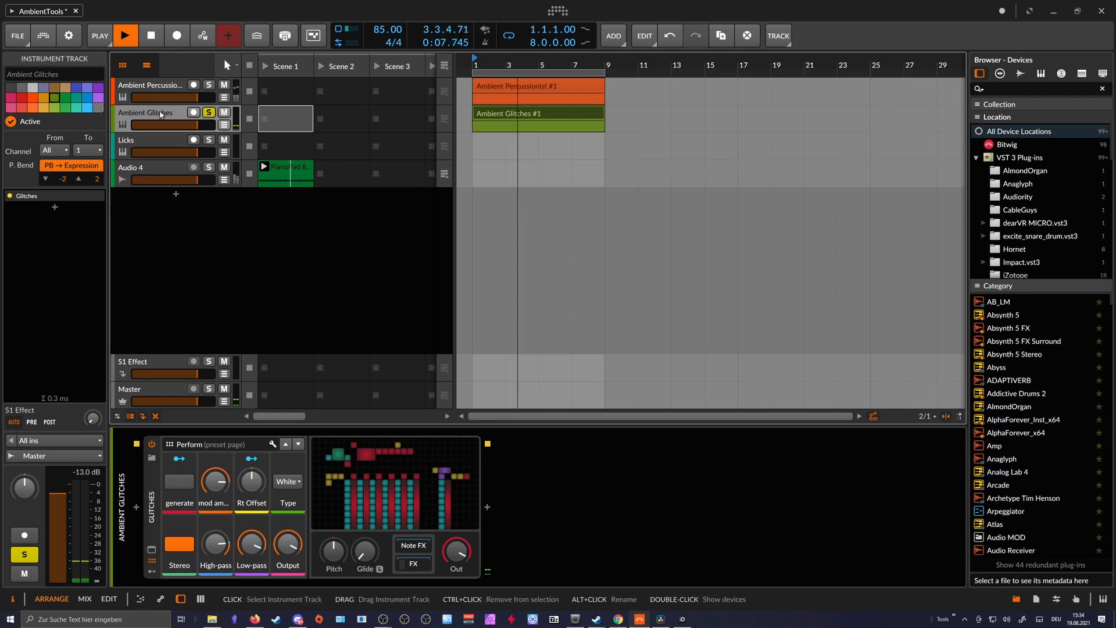
# Solo the Ambient Percussionist track together with the Ambient Glitches track.
pyautogui.click(208, 91)
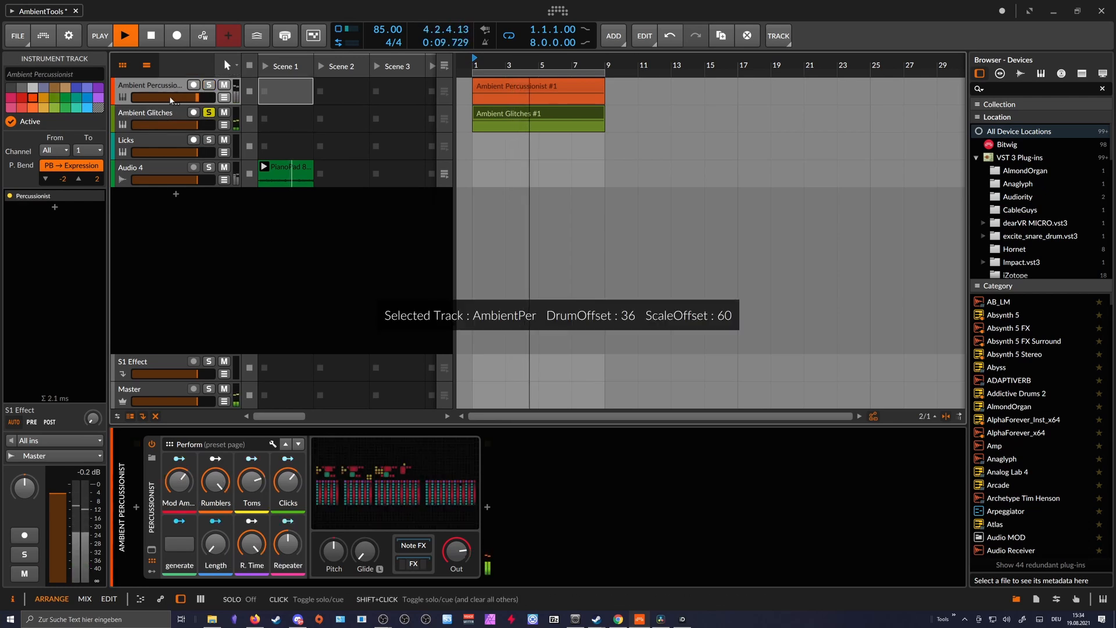
pyautogui.click(209, 86)
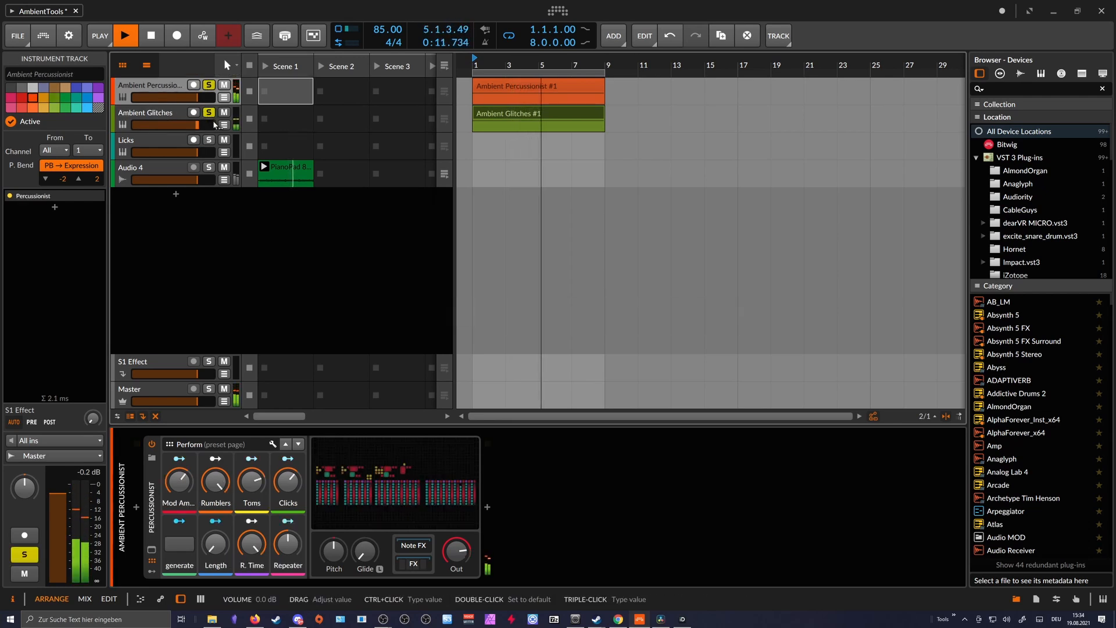
# Lower the Percussionist device's Out level to about -7.1 dB and generate new percussion patterns.
pyautogui.moveTo(456, 549)
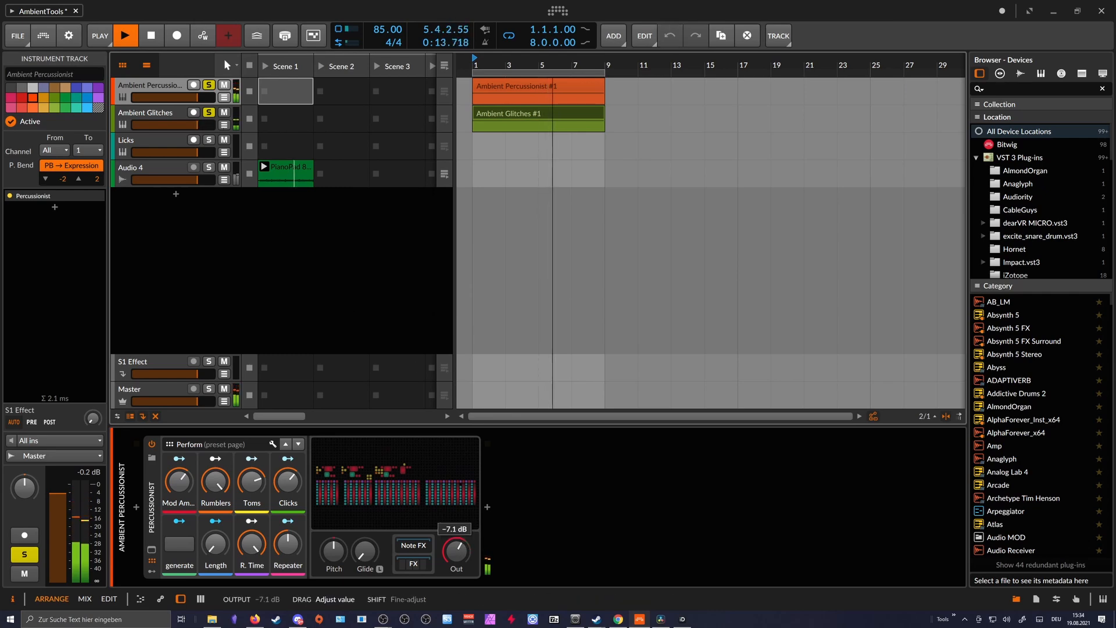
pyautogui.click(176, 545)
pyautogui.click(176, 546)
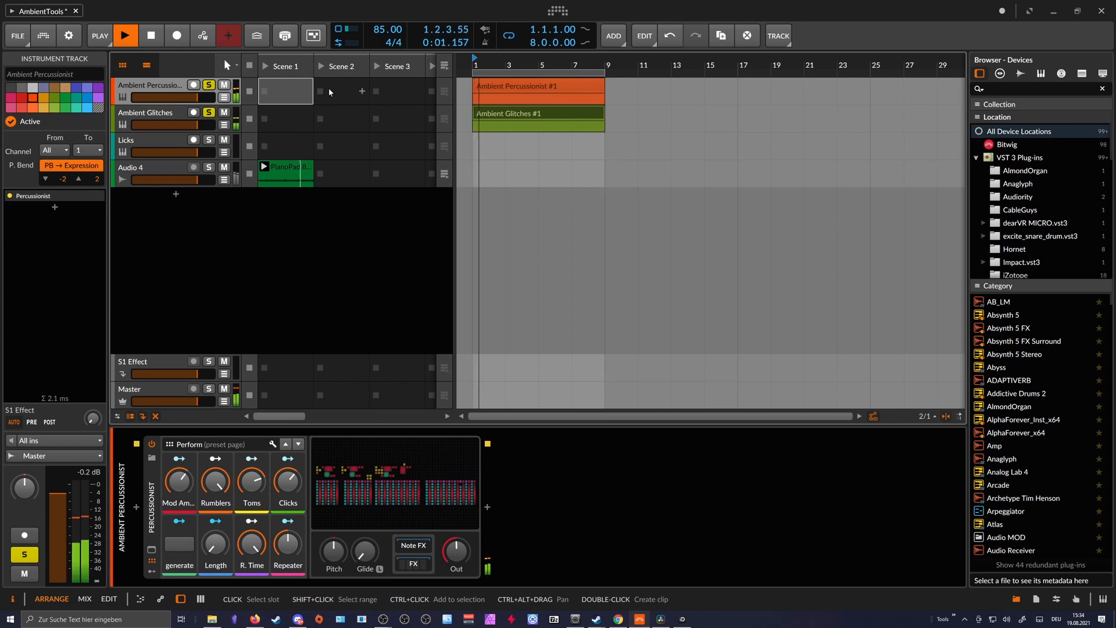
# Add the Audio 4 pad track to the solo, and clear the solos on all tracks.
pyautogui.click(208, 170)
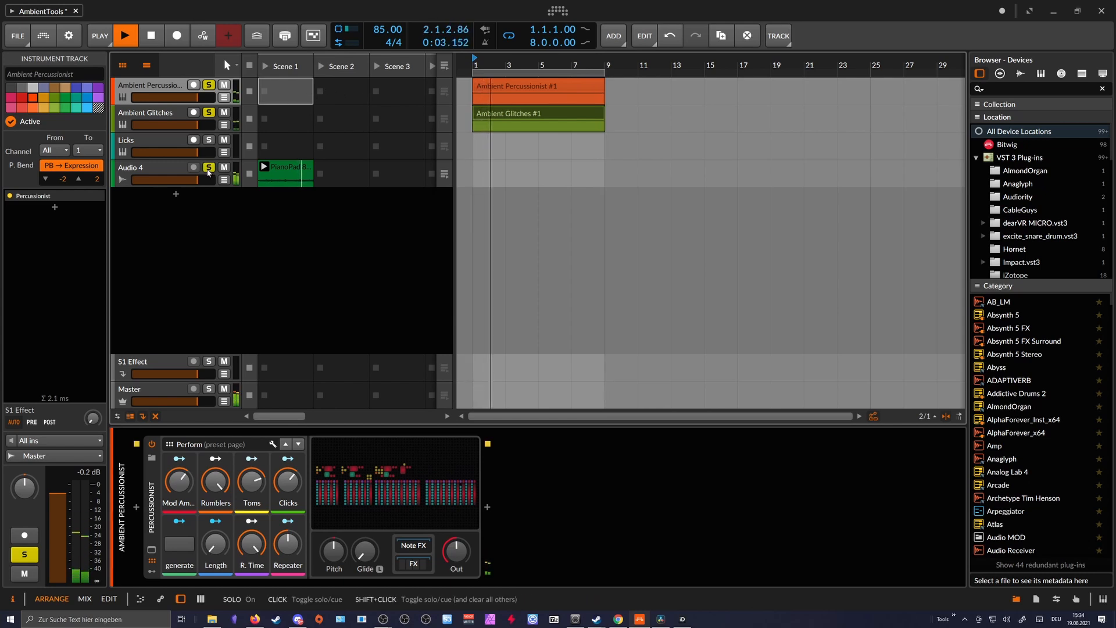
pyautogui.click(208, 169)
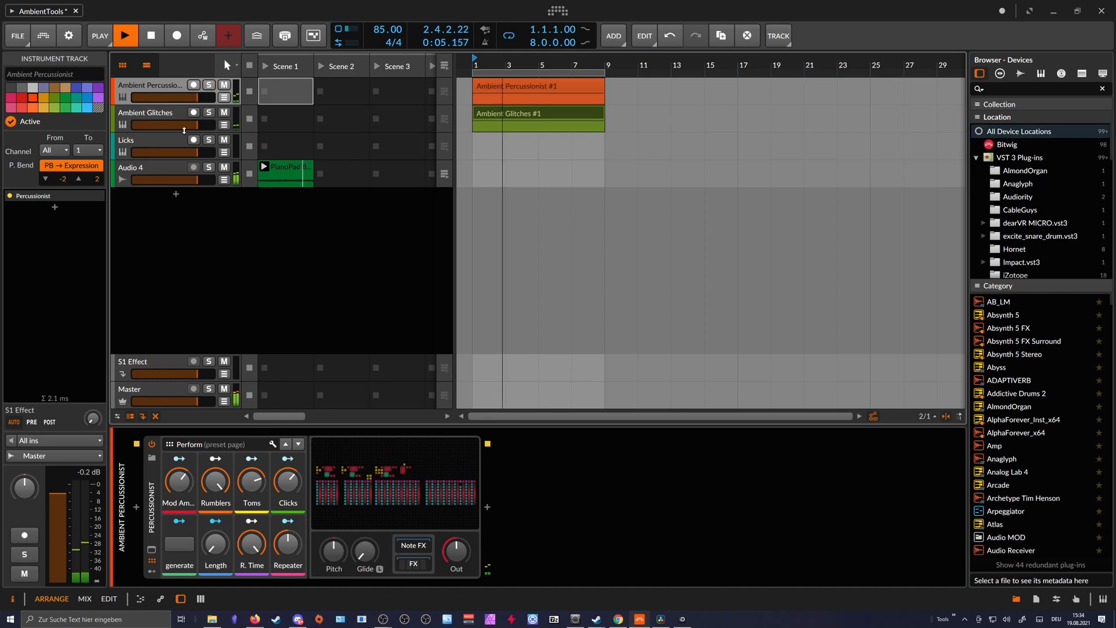
# Show the Licks track's devices and trigger the Licks device's play control twice.
pyautogui.click(182, 152)
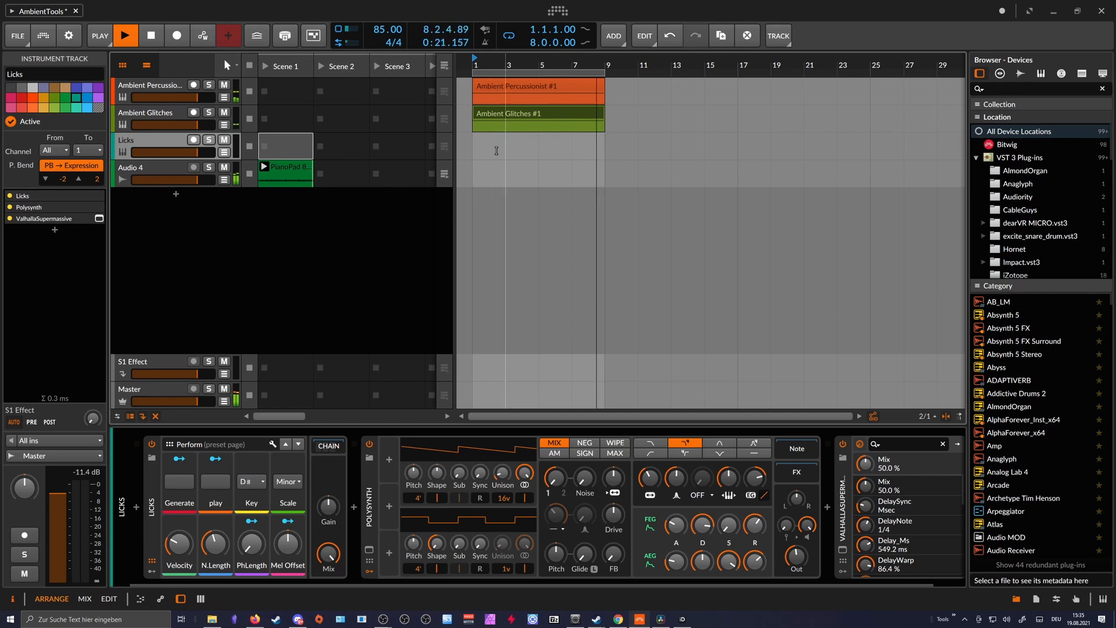
pyautogui.click(218, 482)
pyautogui.click(219, 488)
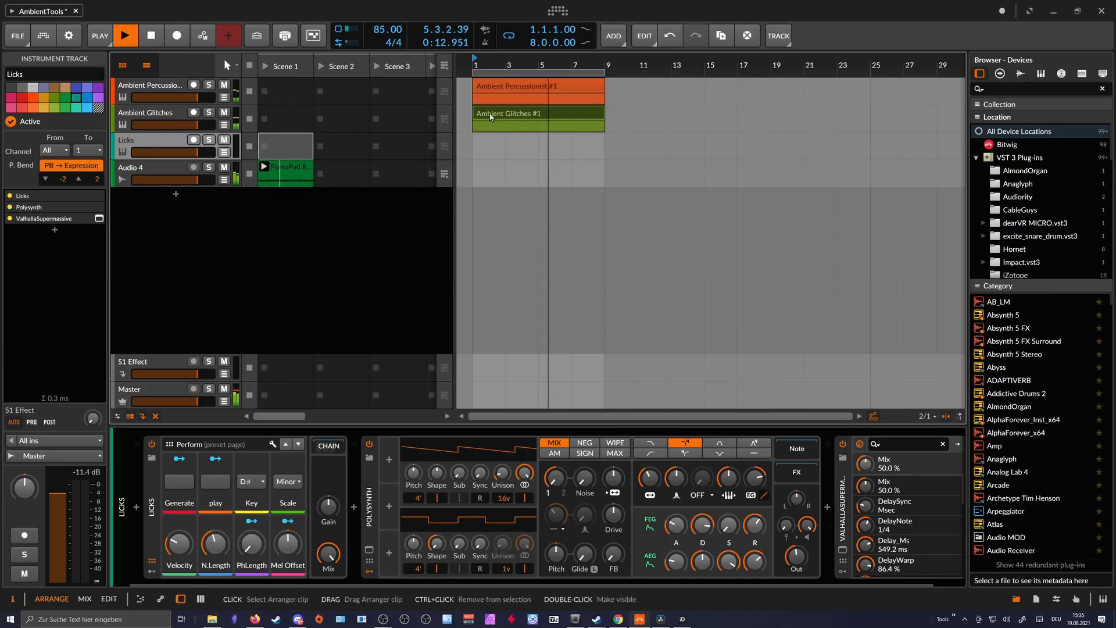
# Copy the Ambient Glitches clip onto the Licks track at bar 1 and adjust the Polysynth's filter section.
pyautogui.click(490, 115)
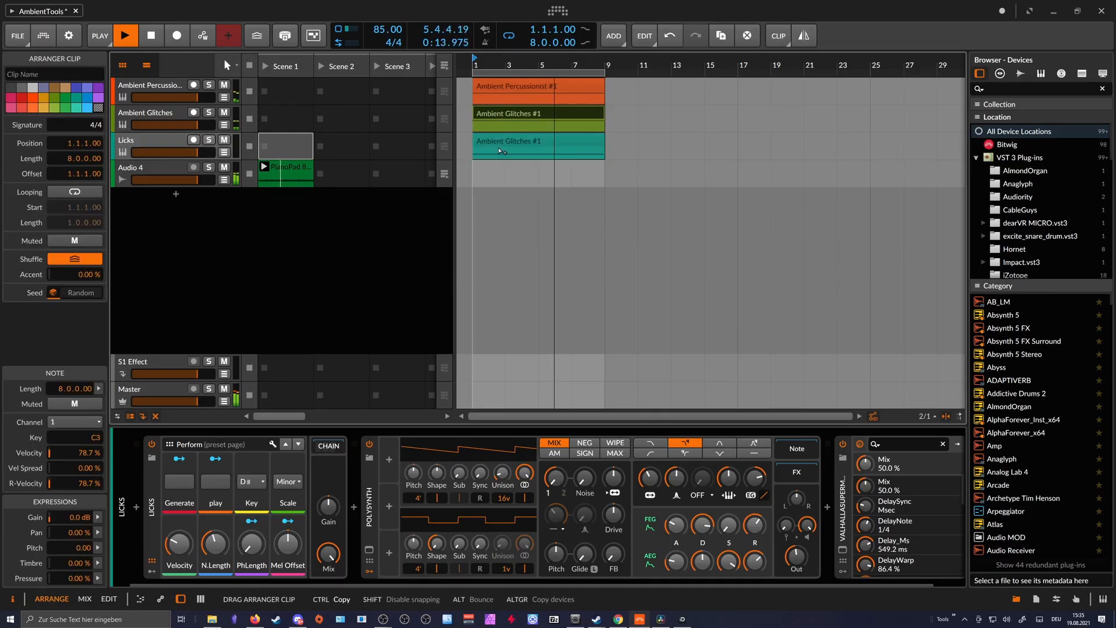
pyautogui.moveTo(499, 154); pyautogui.dragTo(499, 154)
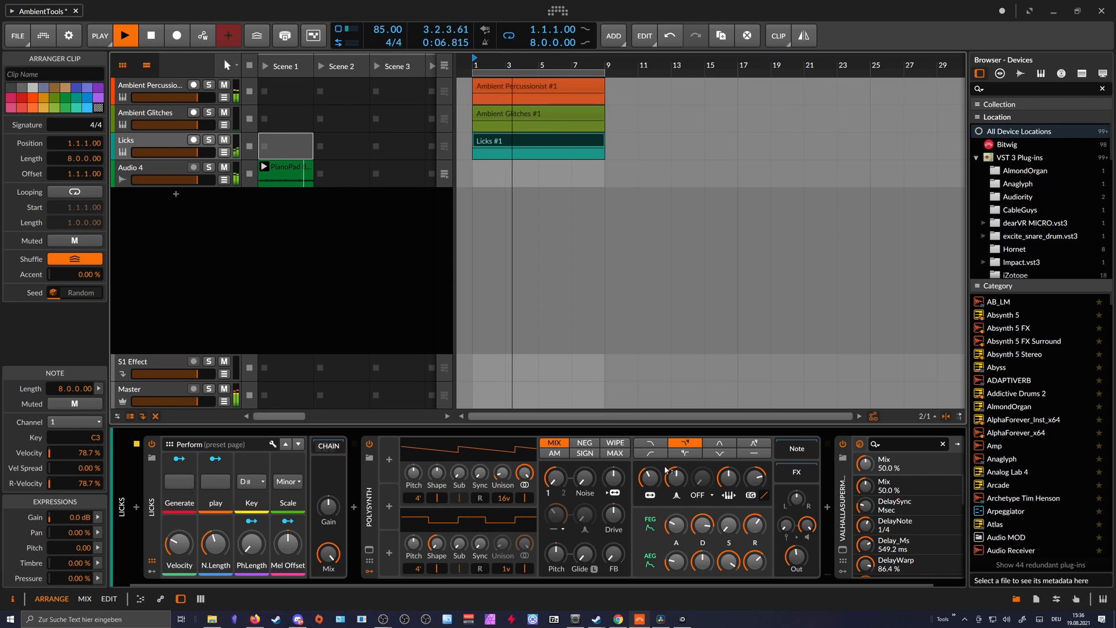
pyautogui.moveTo(728, 478); pyautogui.dragTo(728, 479)
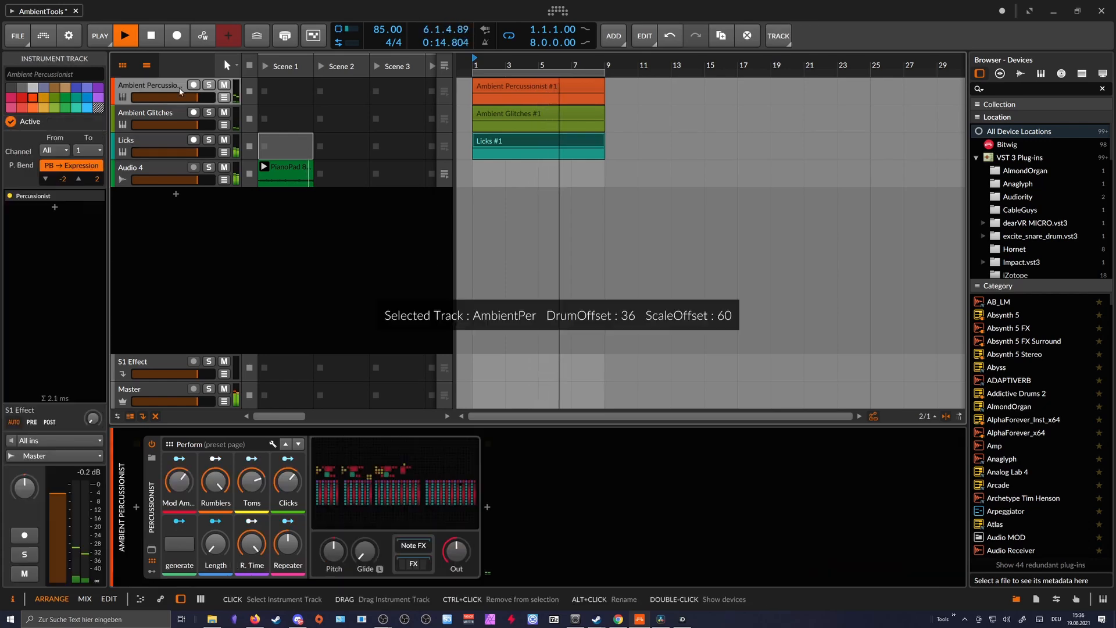
# Generate new patterns on the Ambient Percussionist track and raise the Percussionist device's Out level.
pyautogui.click(179, 550)
pyautogui.click(179, 550)
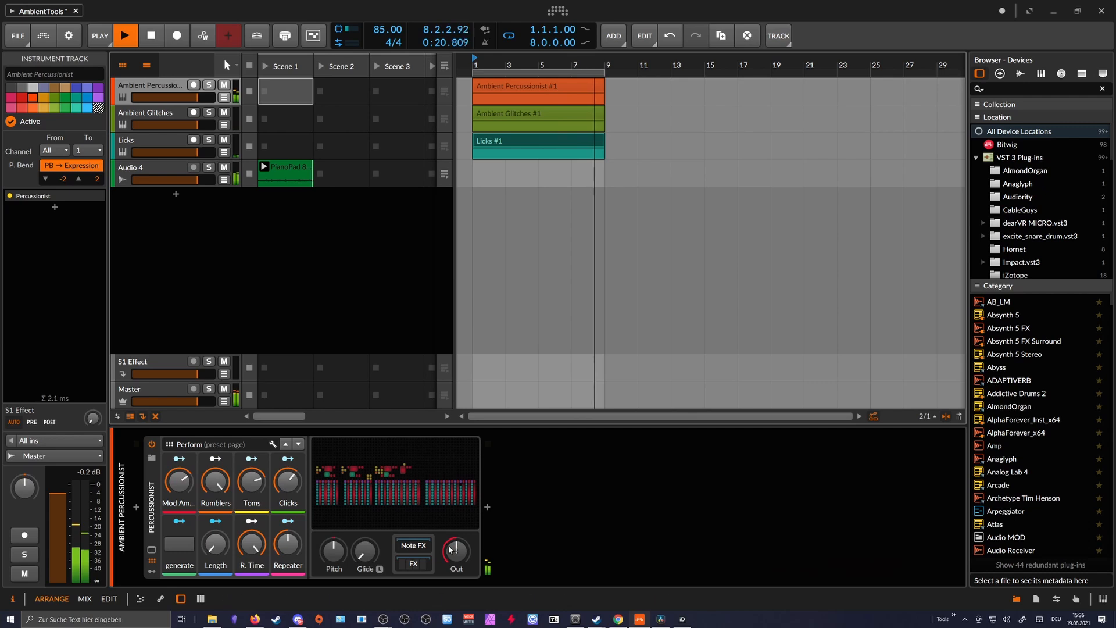
pyautogui.moveTo(454, 550)
pyautogui.moveTo(456, 551); pyautogui.dragTo(456, 536)
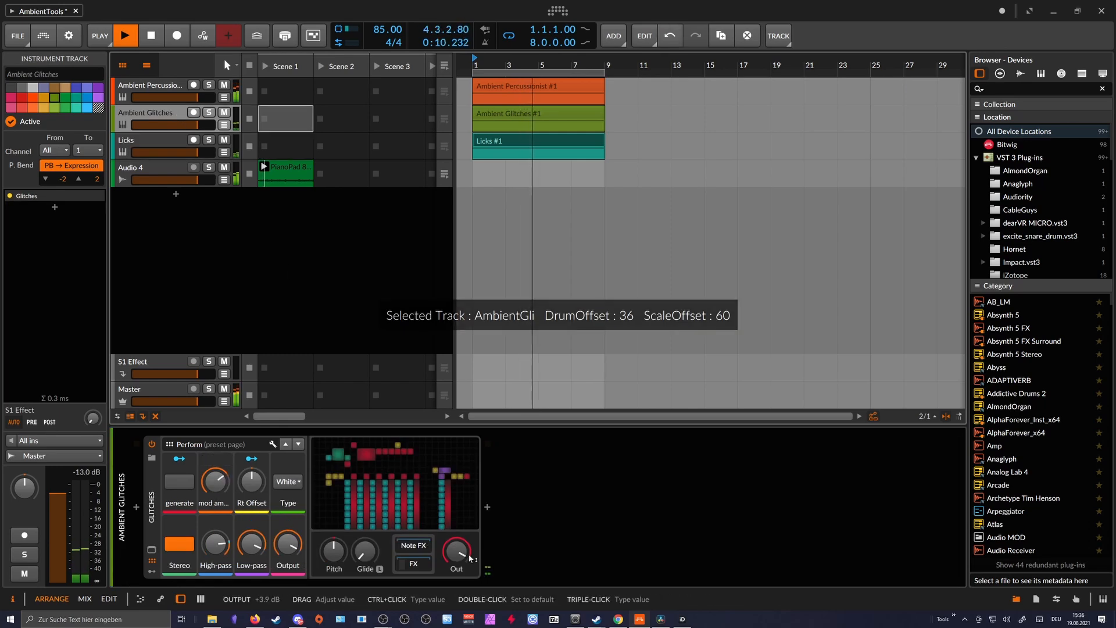
# Lower the Glitches device's Out level to about -18.6 dB.
pyautogui.moveTo(457, 551)
pyautogui.moveTo(457, 551); pyautogui.dragTo(456, 569)
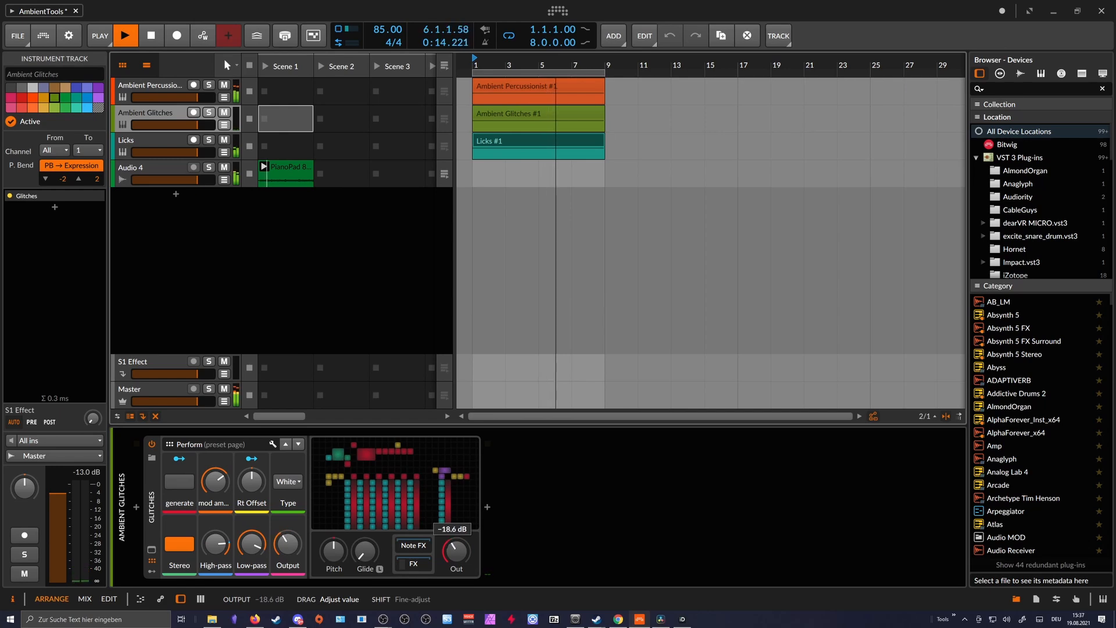
# Lower the Out level of the Polysynth on the Licks track to about -15 dB.
pyautogui.click(172, 141)
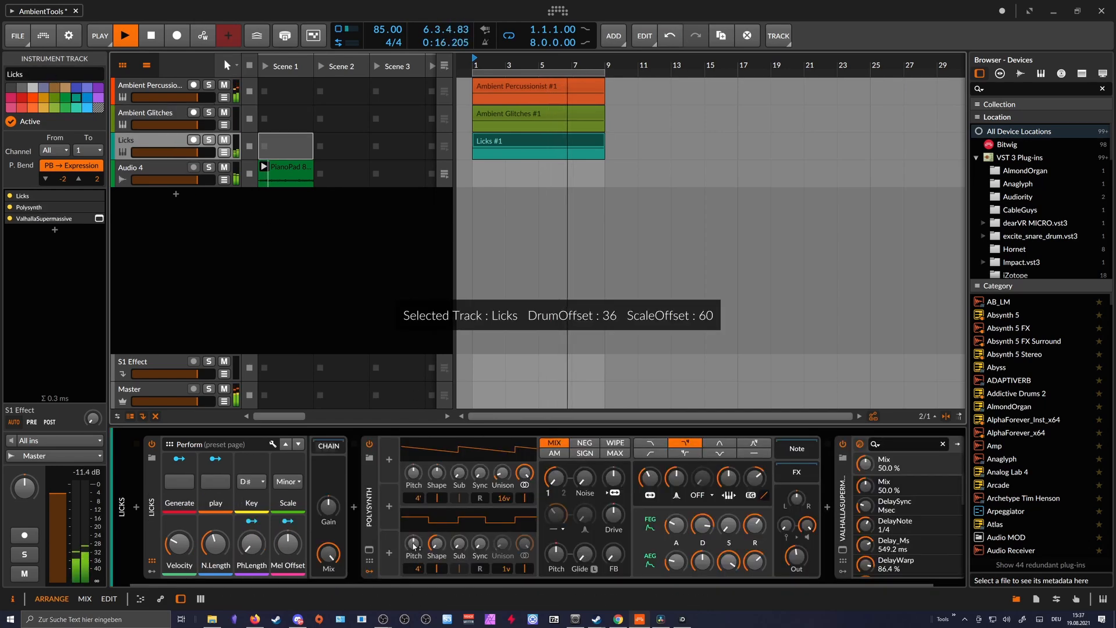
pyautogui.click(232, 102)
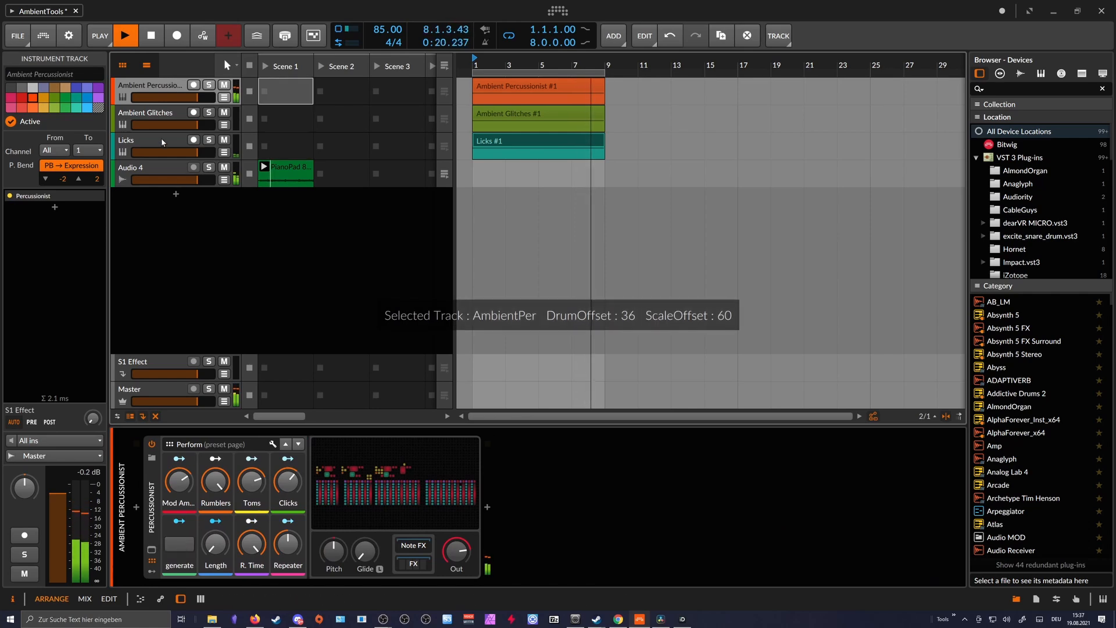
pyautogui.click(158, 120)
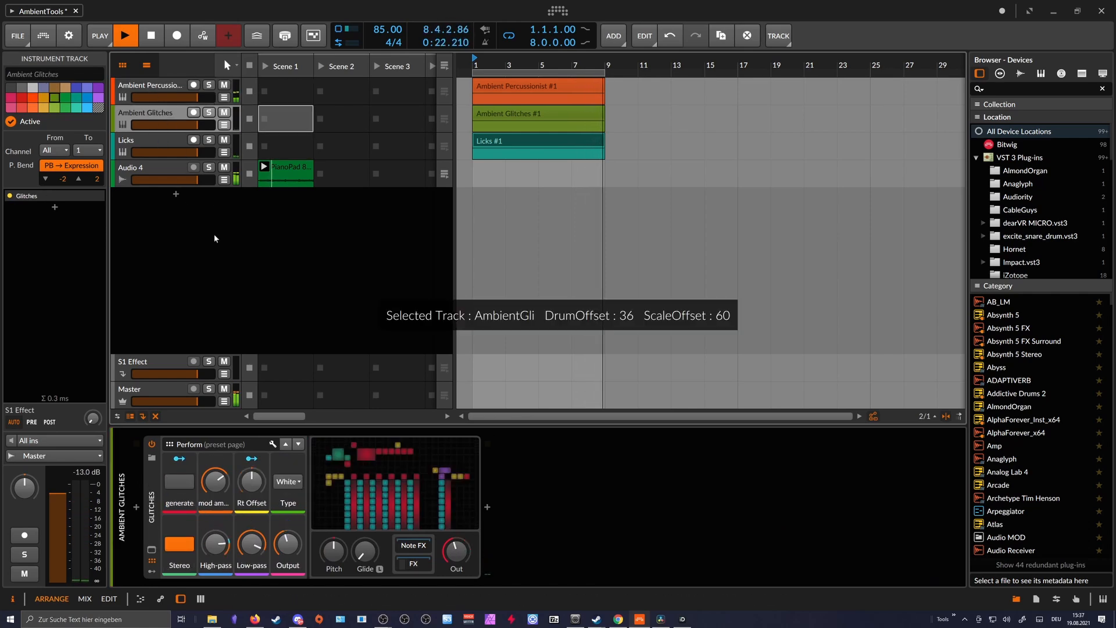
pyautogui.press('Down')
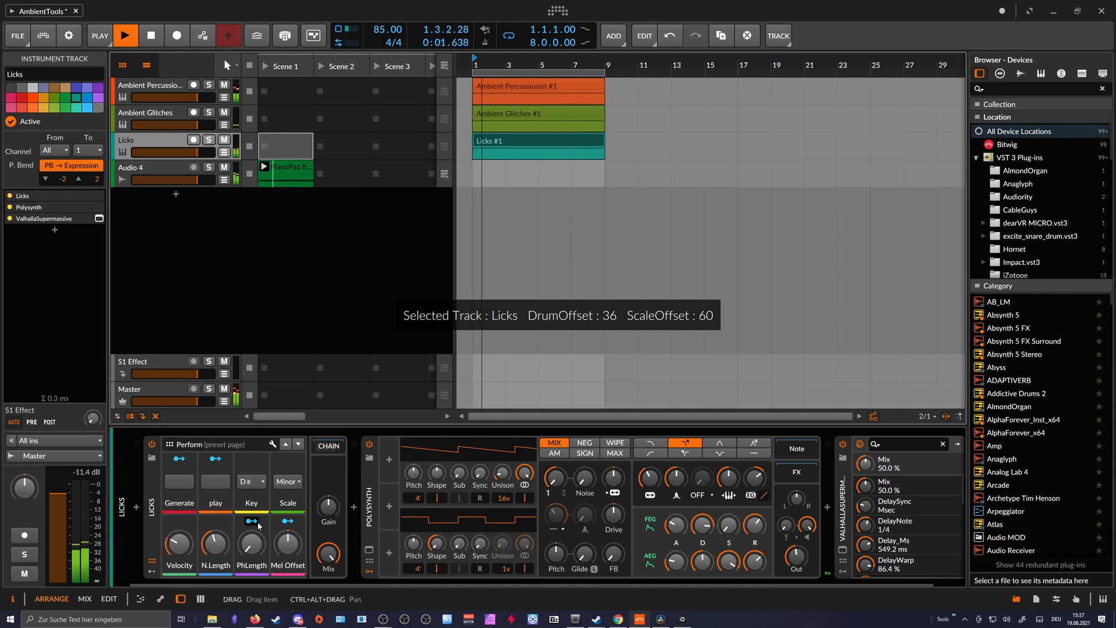
pyautogui.scroll(-1, 667, 560)
pyautogui.moveTo(763, 557)
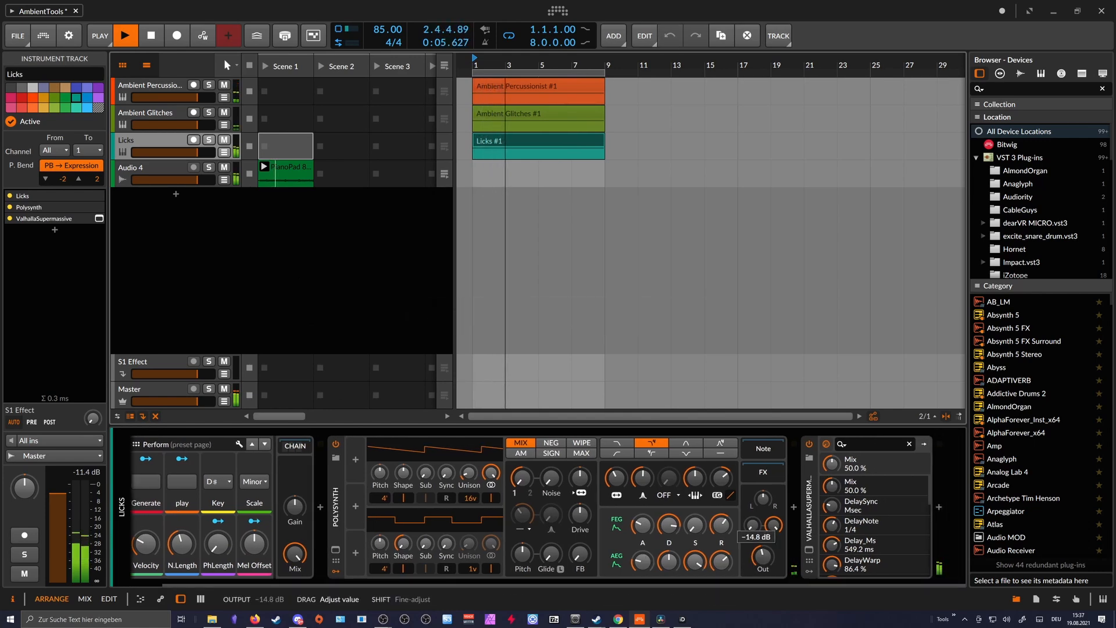
pyautogui.moveTo(763, 557); pyautogui.dragTo(760, 564)
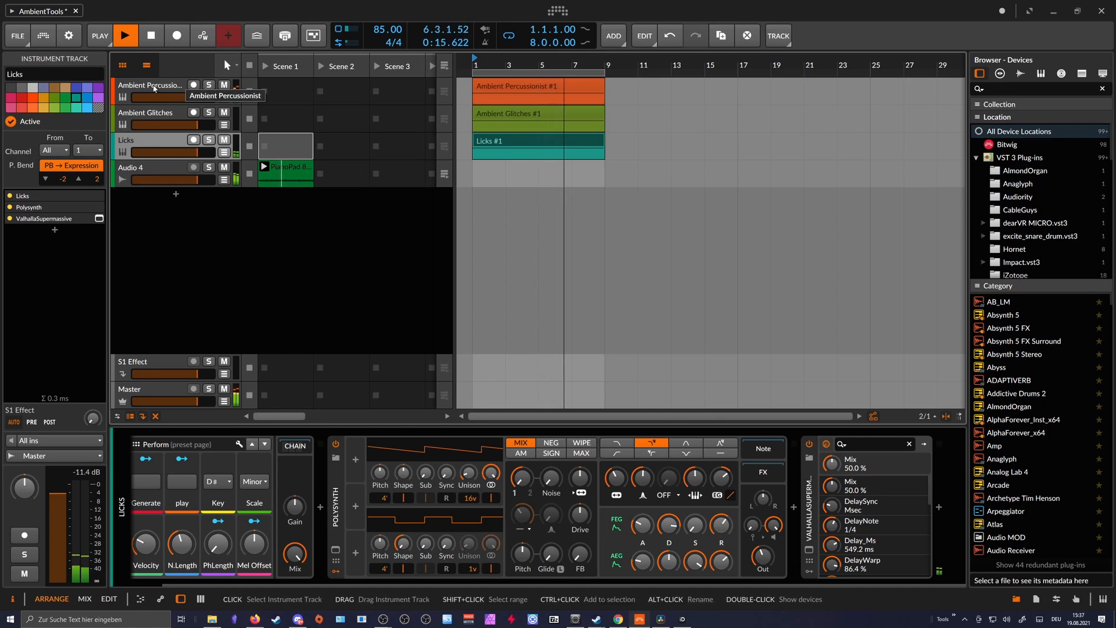
# Reduce the Out level of the Glitches device further, to about -35 dB.
pyautogui.press('Up')
pyautogui.moveTo(456, 551)
pyautogui.mouseDown()
pyautogui.moveTo(457, 573)
pyautogui.moveTo(457, 551)
pyautogui.mouseUp()
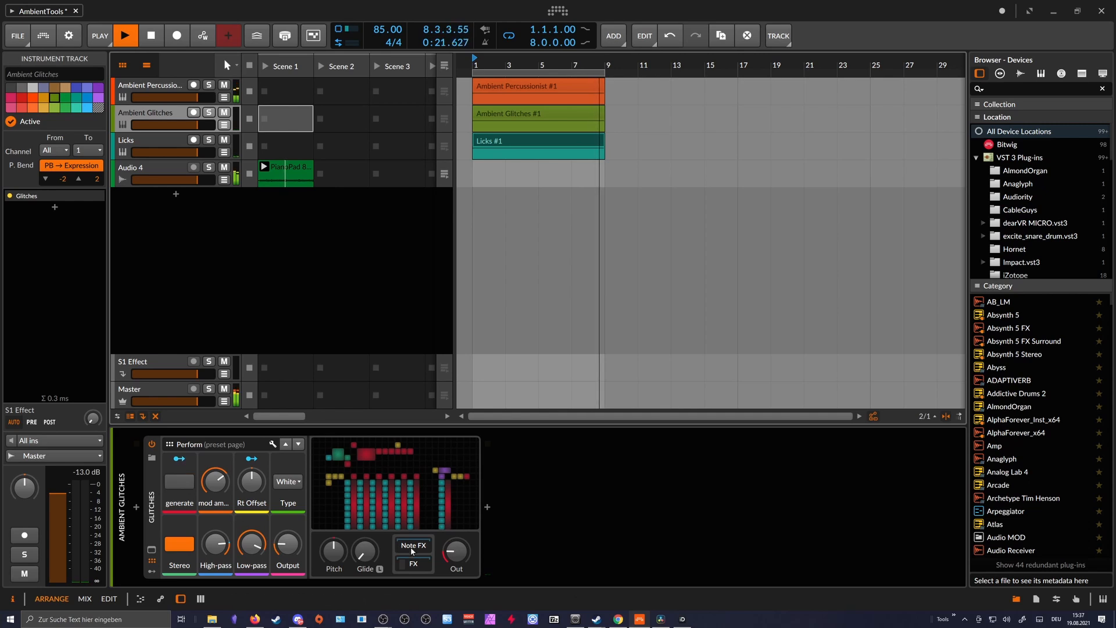
pyautogui.moveTo(456, 551)
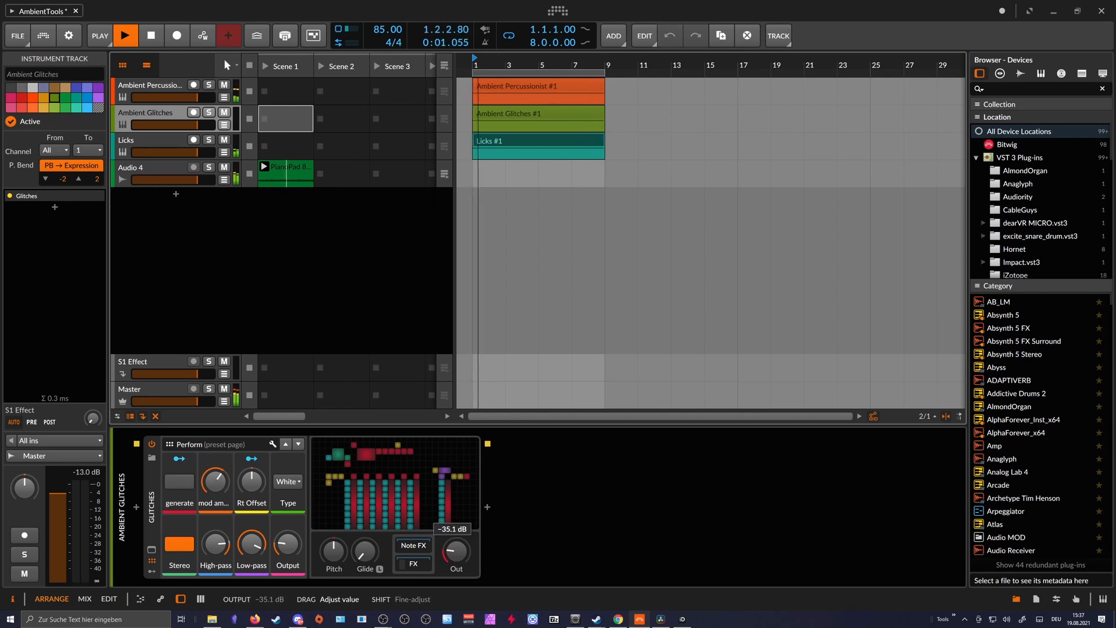
pyautogui.moveTo(456, 551); pyautogui.dragTo(461, 557)
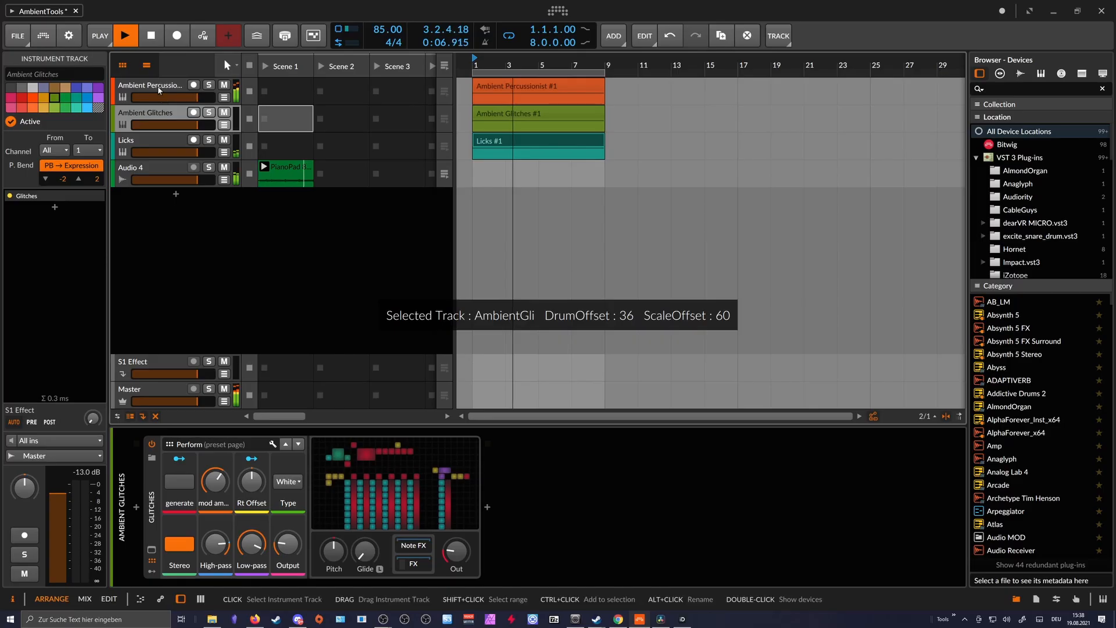
# On the Percussionist device, turn R. Time down to minimum, set Toms to 82 %, and raise Clicks and Repeater.
pyautogui.click(158, 86)
pyautogui.click(154, 113)
pyautogui.click(153, 142)
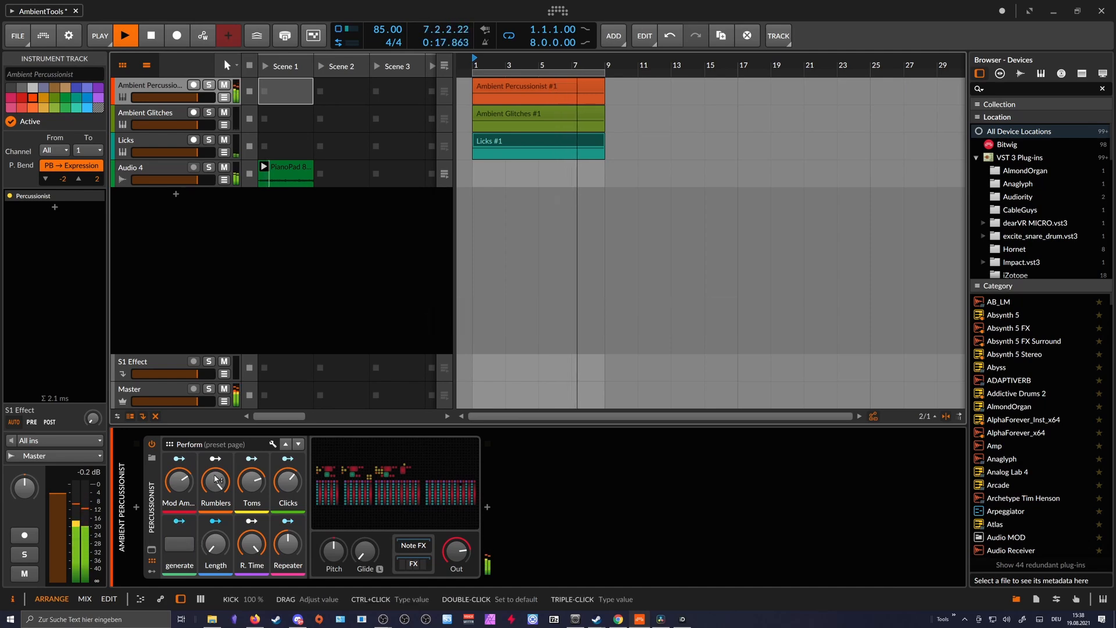
pyautogui.moveTo(248, 538); pyautogui.dragTo(249, 602)
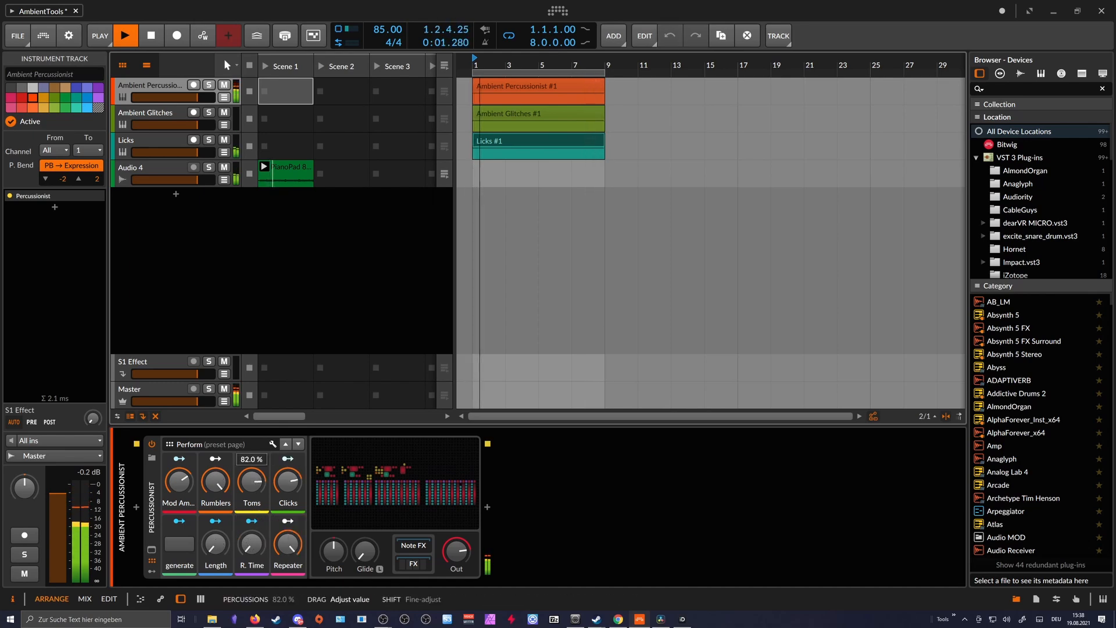
# Generate new Percussionist patterns and set the device's Mod Amount to 51 %.
pyautogui.moveTo(179, 481)
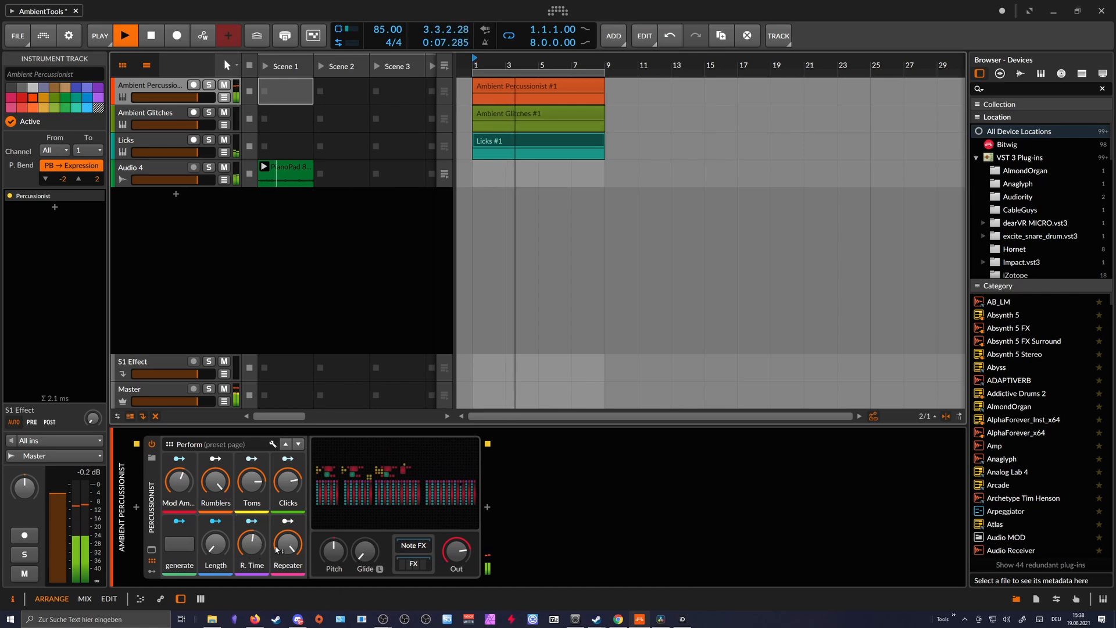
pyautogui.click(189, 547)
pyautogui.click(188, 547)
pyautogui.moveTo(181, 482); pyautogui.dragTo(181, 501)
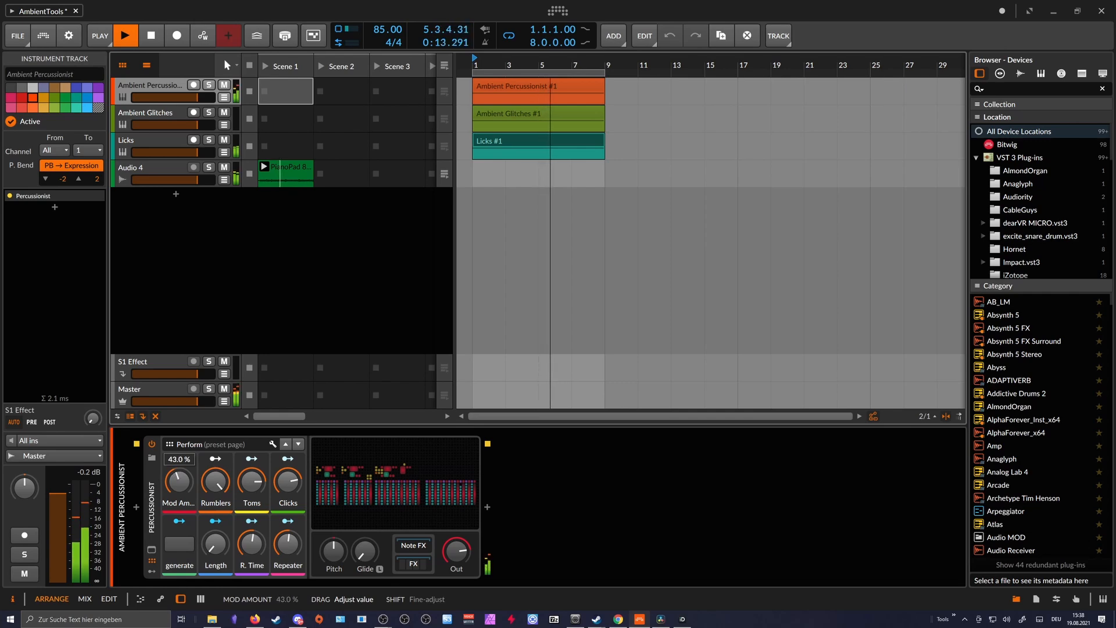
pyautogui.moveTo(181, 498); pyautogui.dragTo(180, 492)
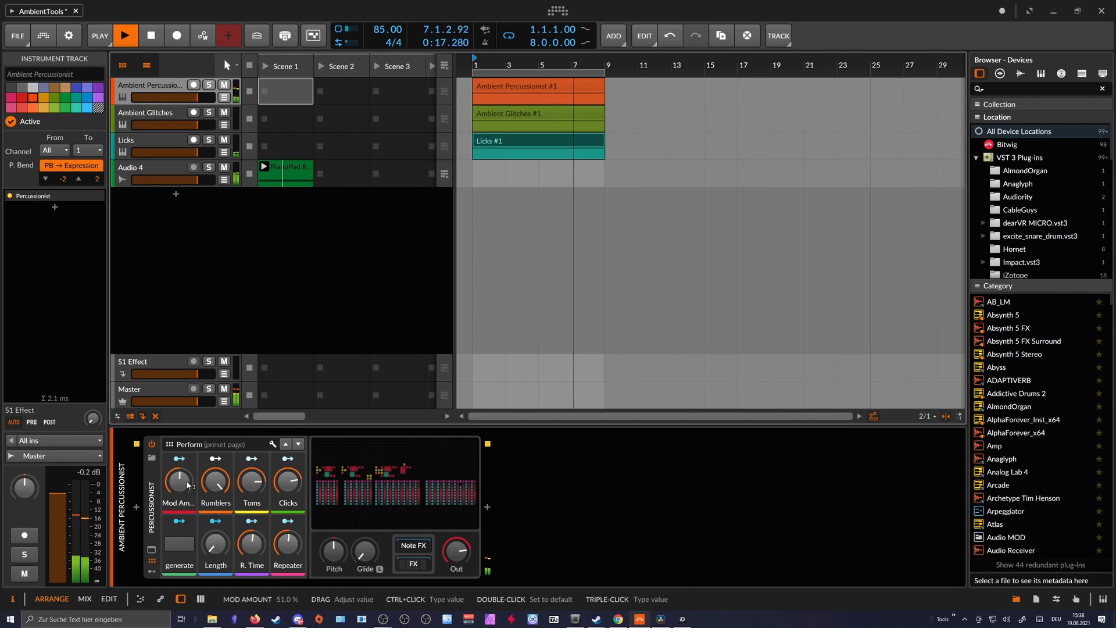